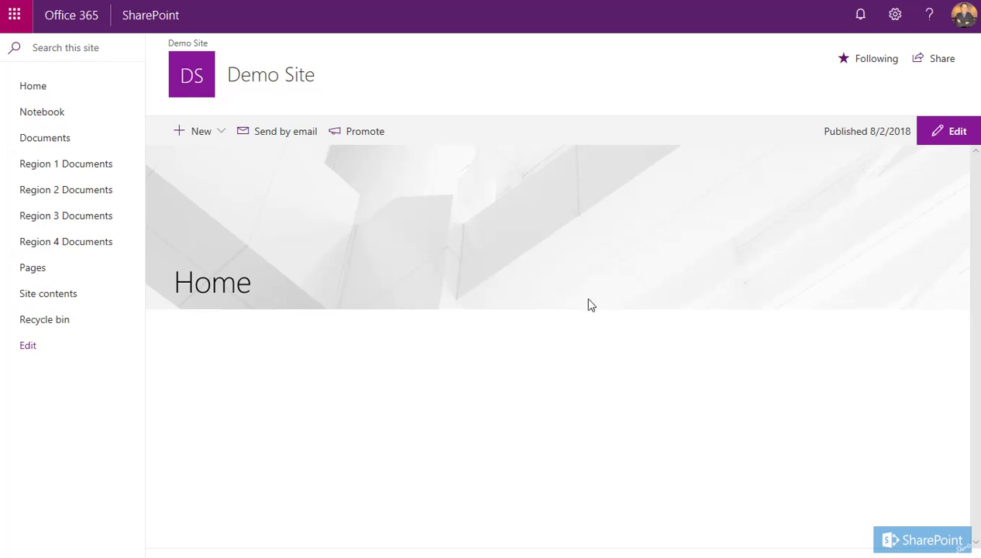
# Put the Home page into edit mode and select its title banner
pyautogui.click(950, 136)
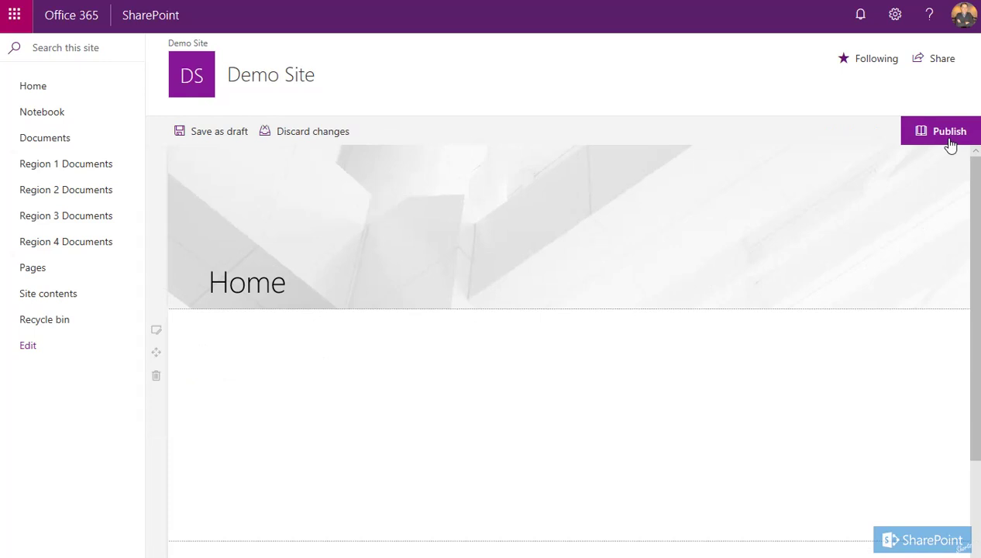
pyautogui.click(545, 212)
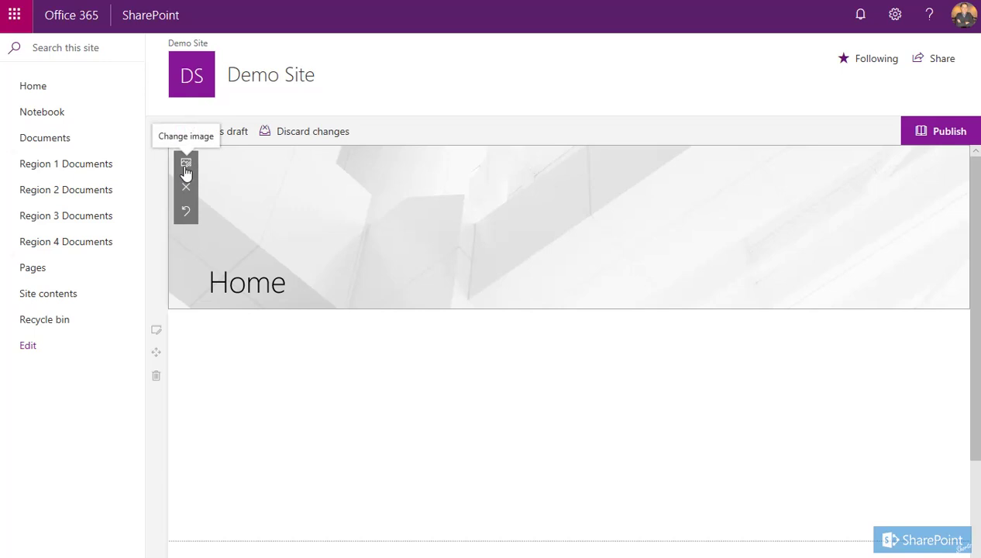
# Replace the banner background with electrical_header.jpg from Site Assets > Site-Images
pyautogui.click(186, 173)
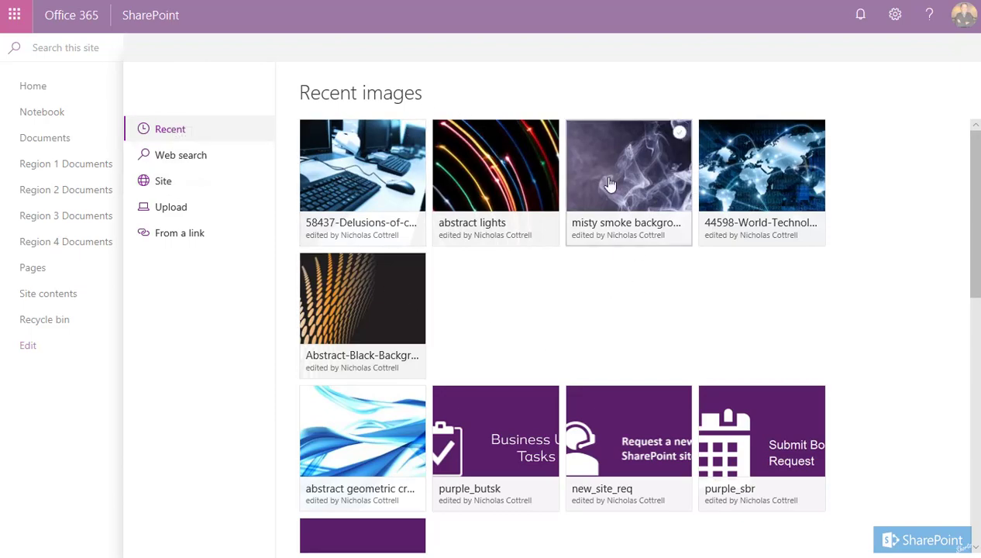
pyautogui.click(184, 160)
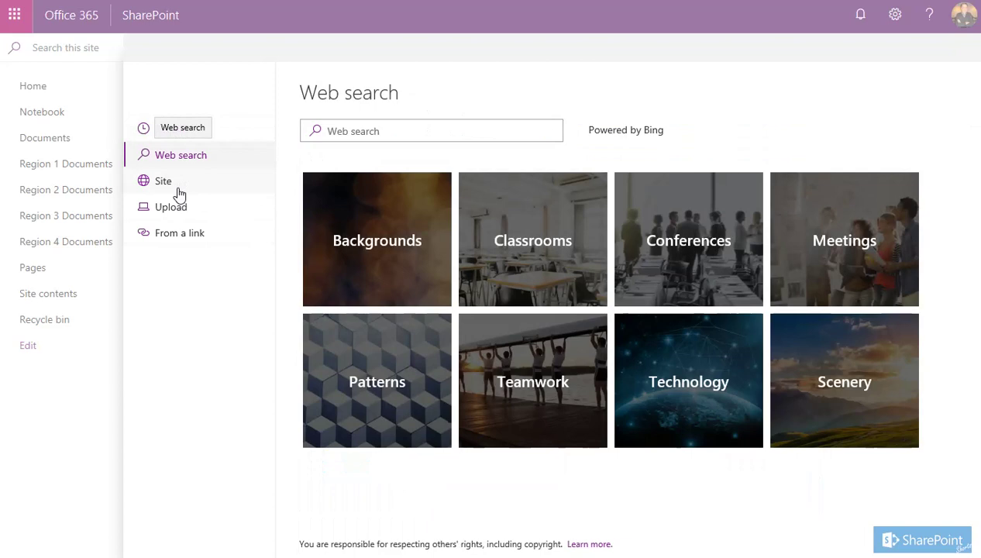
pyautogui.click(179, 191)
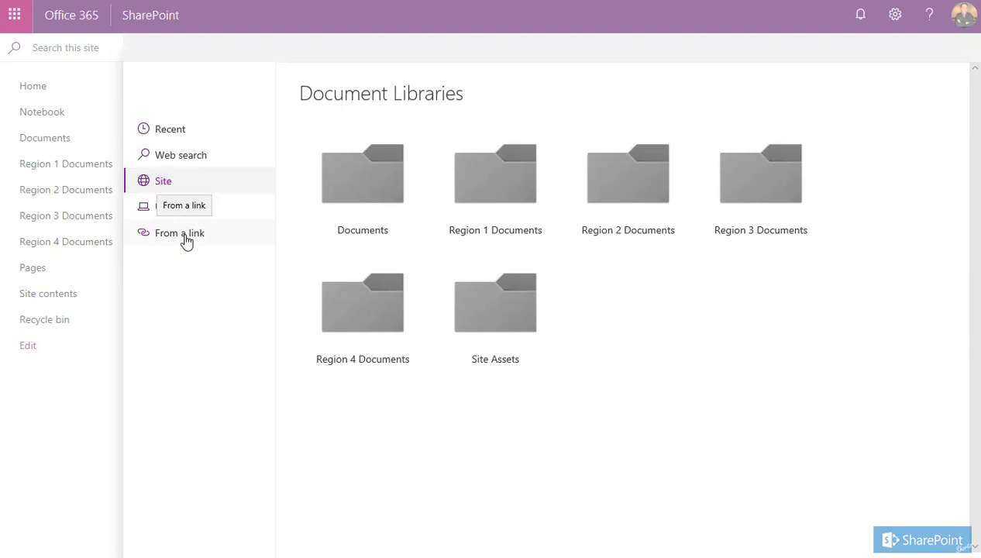
pyautogui.click(524, 318)
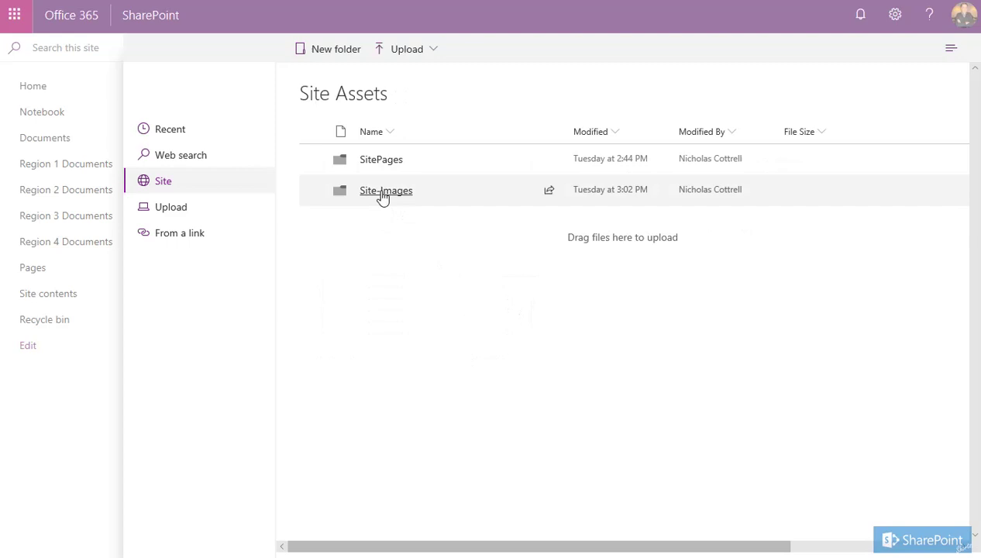
pyautogui.click(385, 191)
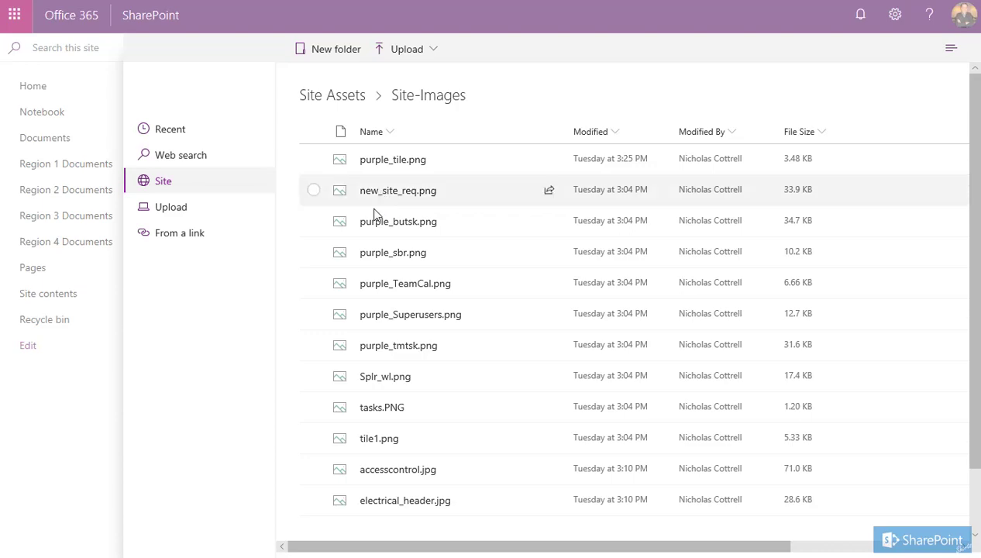
pyautogui.scroll(-2, 324, 344)
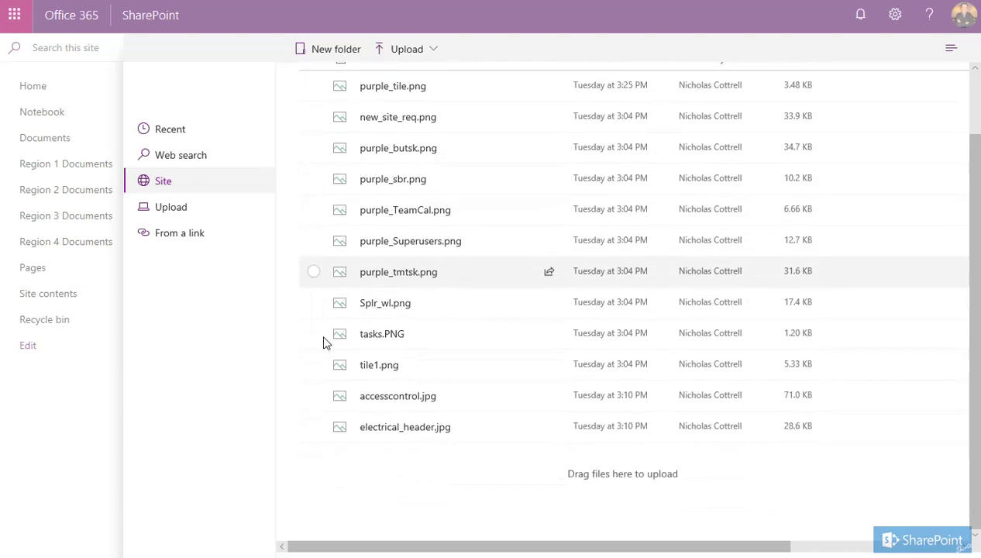
pyautogui.click(313, 426)
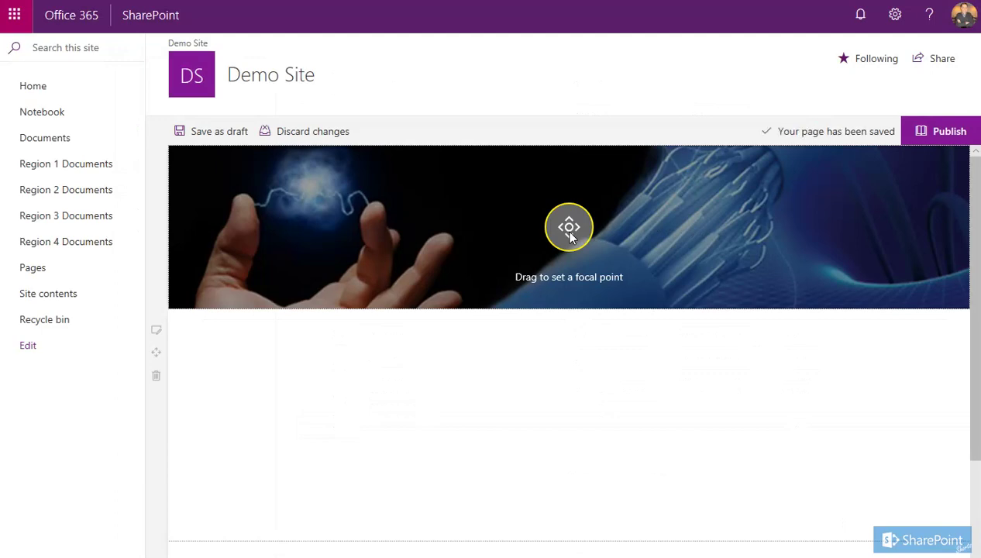
# Nudge the electrical_header.jpg focal point so the banner stays centred
pyautogui.moveTo(569, 237)
pyautogui.mouseDown()
pyautogui.moveTo(573, 189)
pyautogui.moveTo(572, 263)
pyautogui.moveTo(572, 237)
pyautogui.mouseUp()
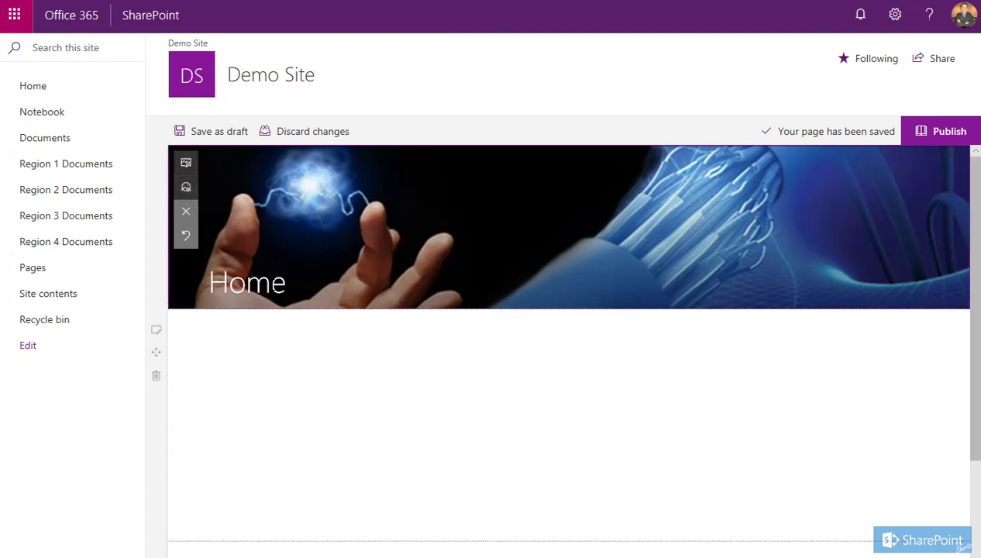
# Replace the banner's 'Home' title text with 'Regional SharePoint'
pyautogui.click(270, 283)
pyautogui.doubleClick(270, 283)
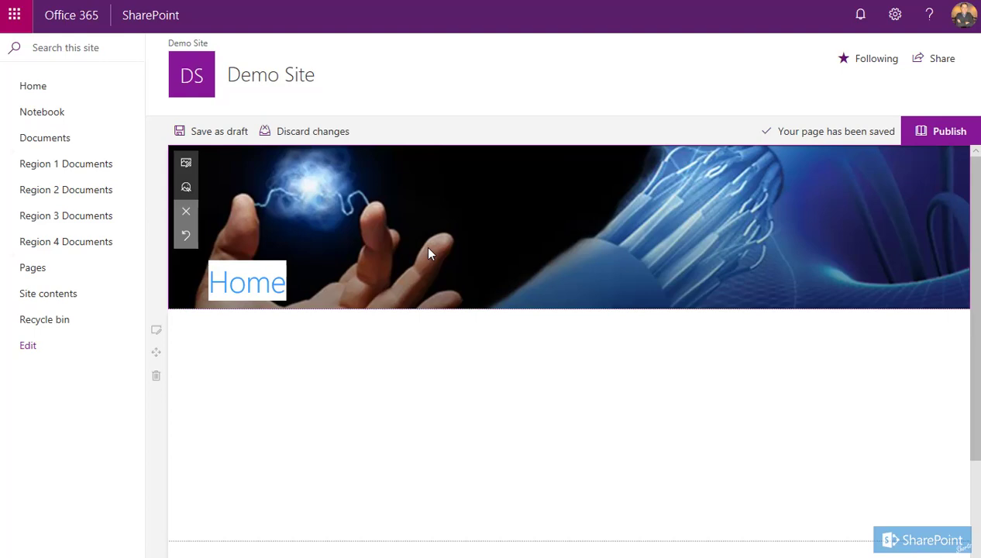
pyautogui.write('Regional SharePoint')
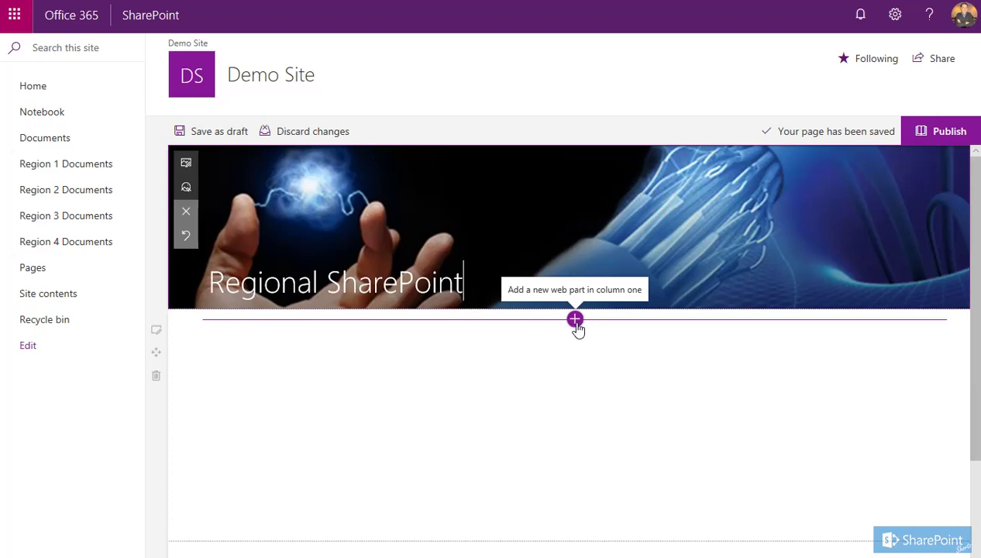
# Insert a Text web part below the banner and paste in the welcome paragraphs
pyautogui.click(575, 321)
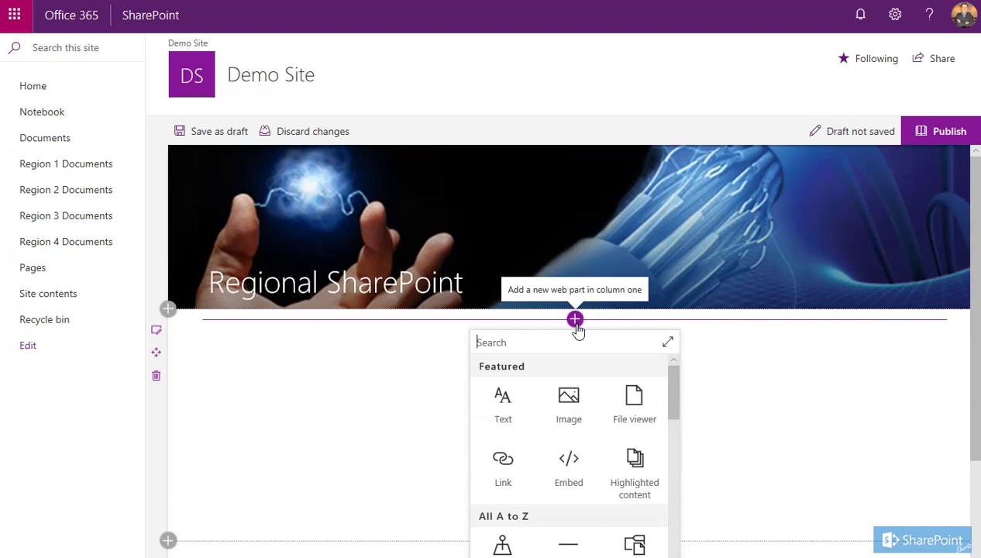
pyautogui.scroll(-1, 593, 432)
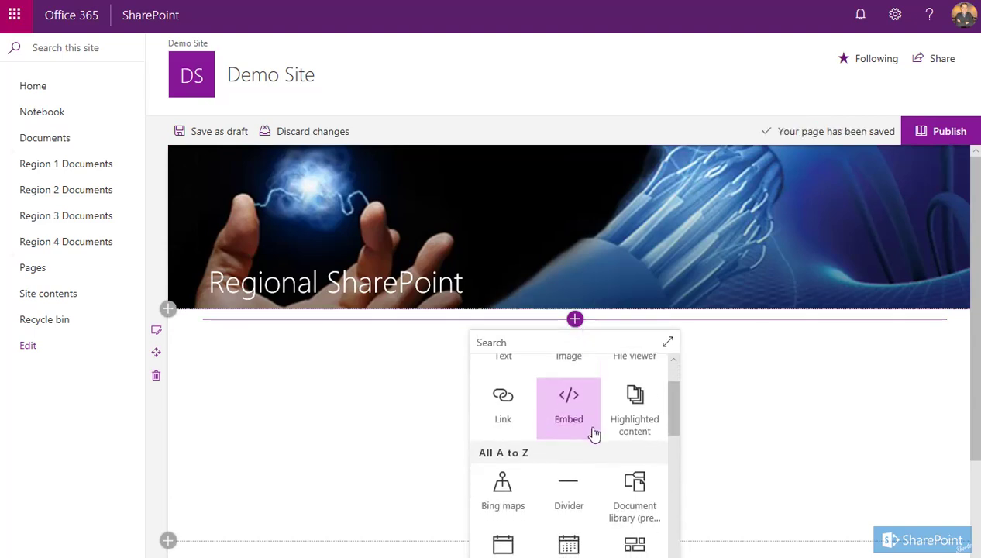
pyautogui.scroll(-4, 594, 434)
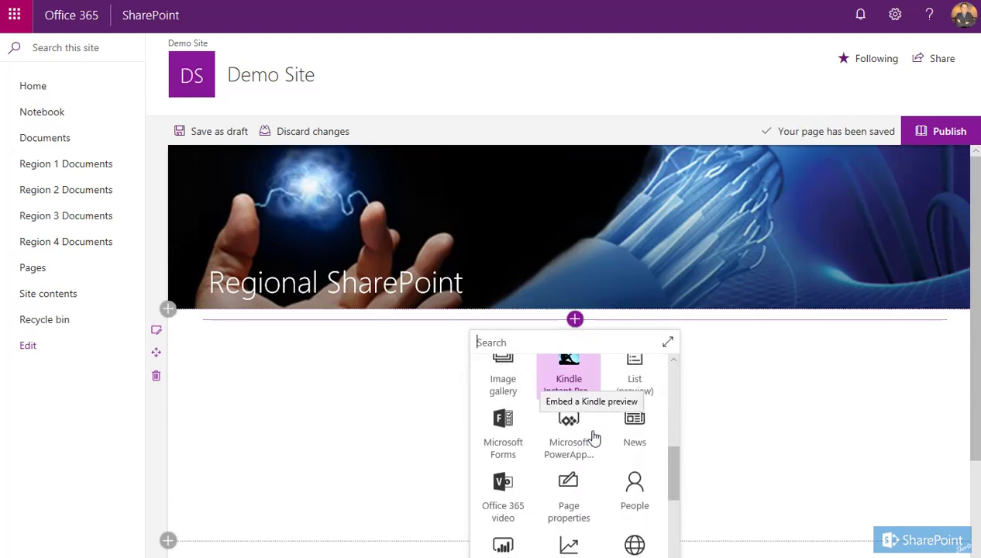
pyautogui.scroll(-1, 593, 438)
pyautogui.scroll(2, 595, 463)
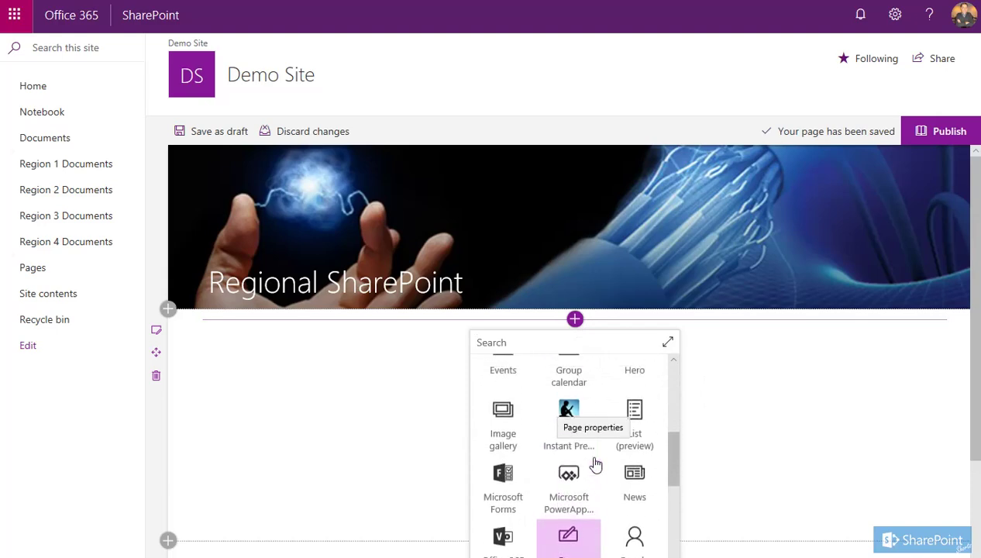
pyautogui.scroll(4, 595, 463)
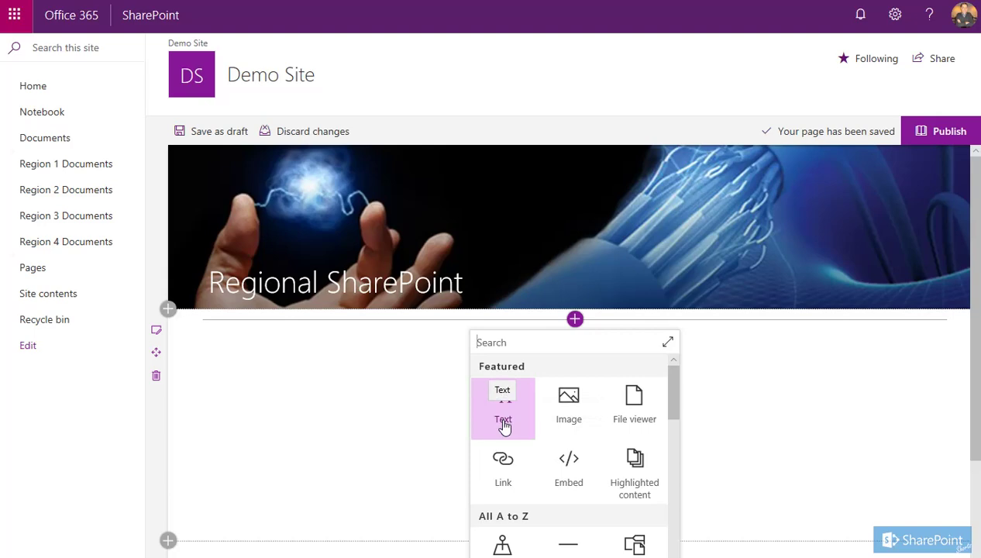
pyautogui.click(503, 427)
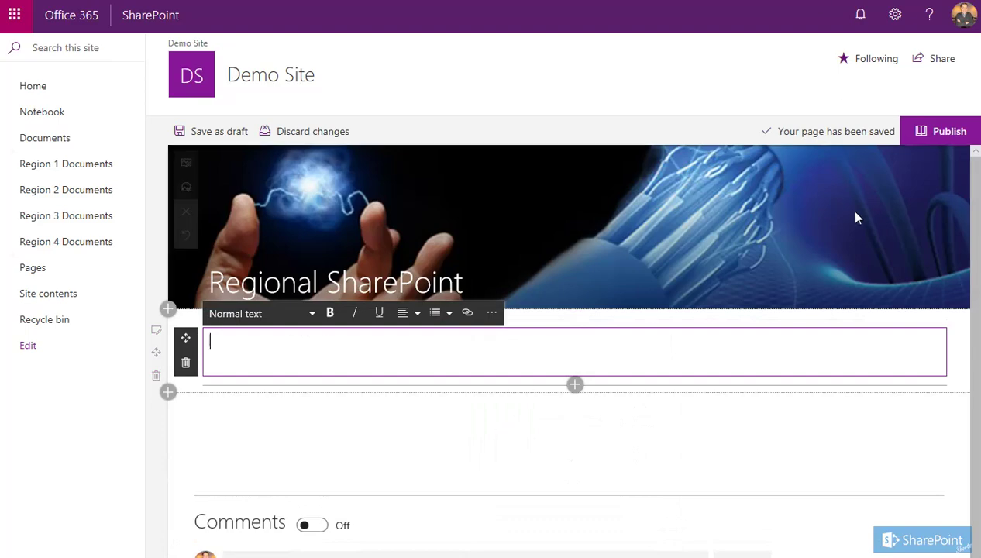
pyautogui.write('Welcome to the Regional SharePoint Site. Documents are stored by regions under the Regional Document Libraries. For more information on the site please speak to one of our team.  If you need support working with SharePoint contact our Super User.')
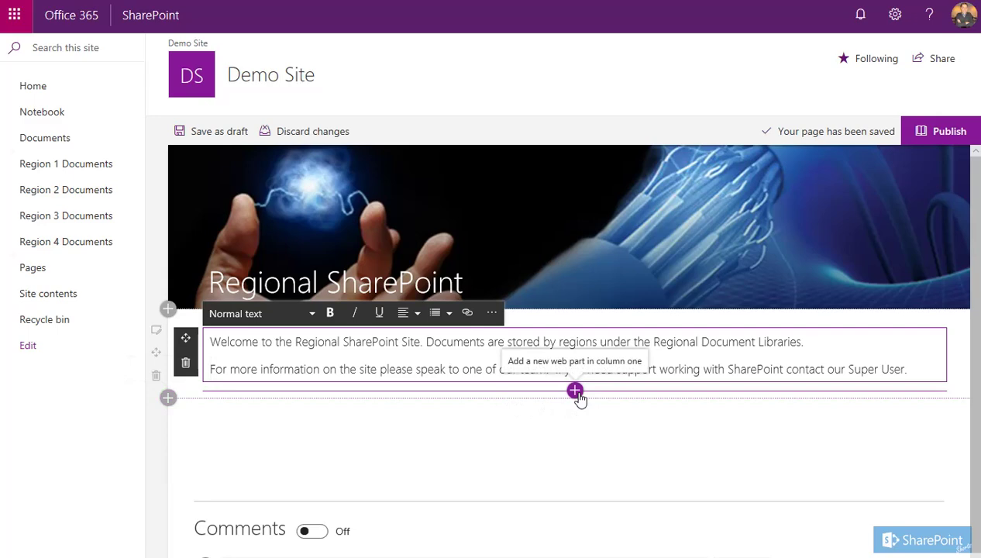
# Insert a Quick links web part below the welcome text and title it 'Regional Links'
pyautogui.click(575, 391)
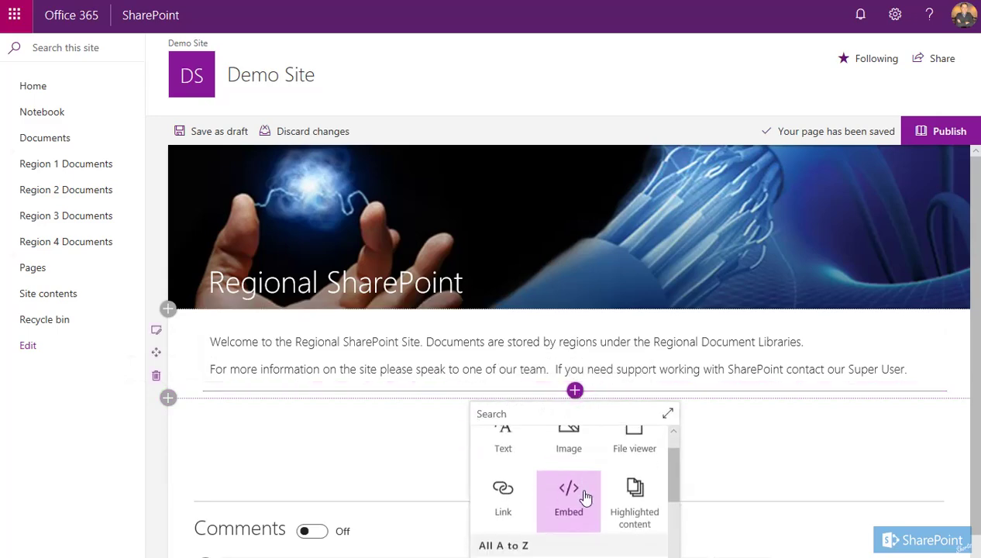
pyautogui.scroll(-4, 585, 496)
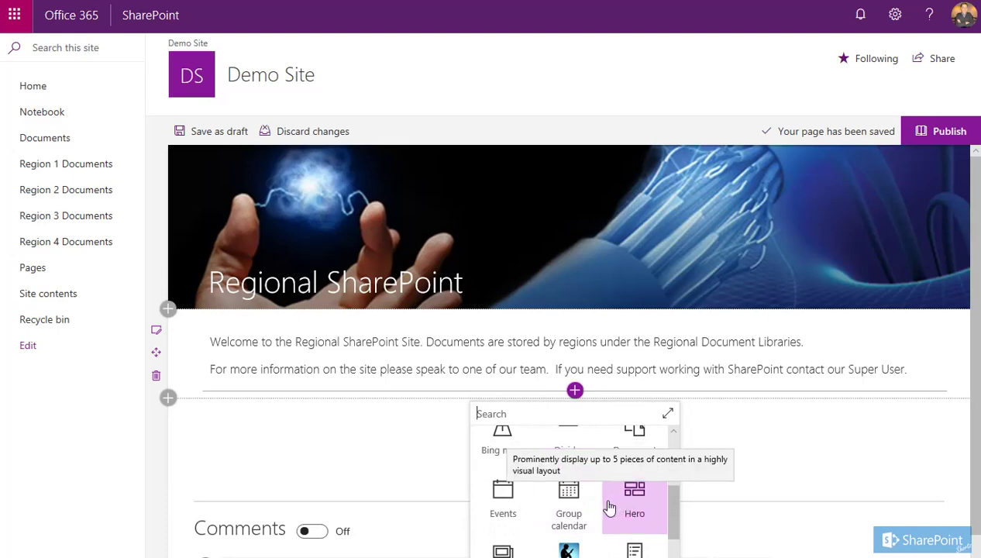
pyautogui.scroll(-1, 612, 507)
pyautogui.scroll(-3, 609, 507)
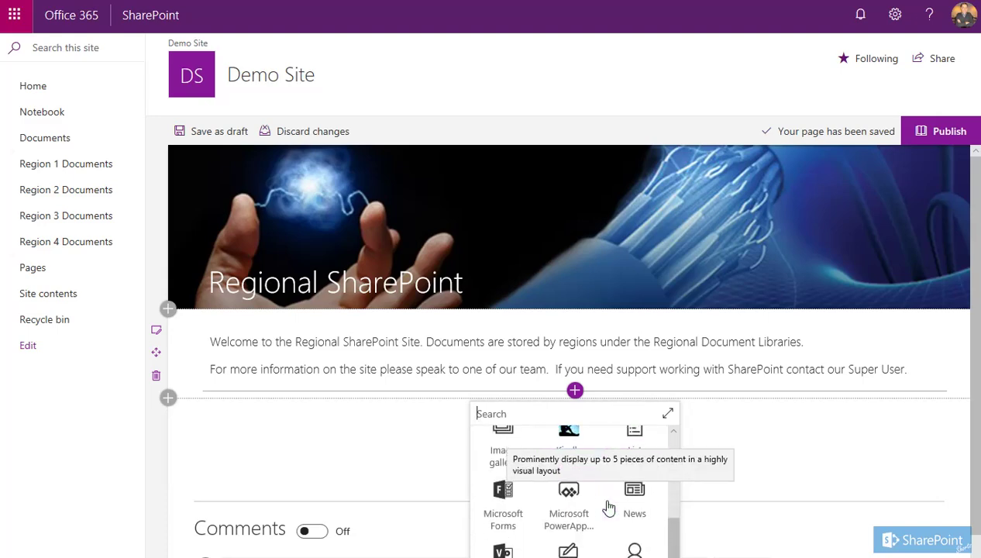
pyautogui.scroll(1, 609, 507)
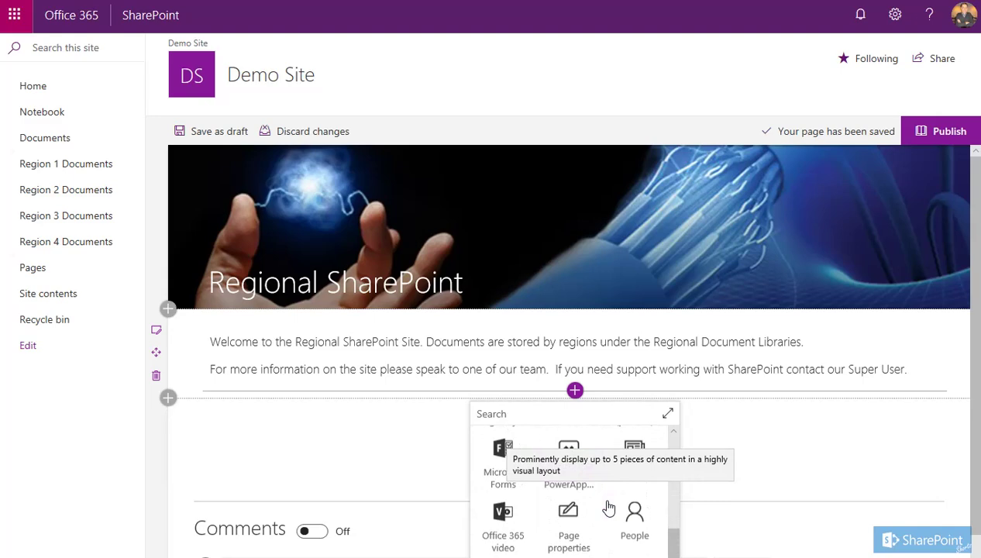
pyautogui.scroll(-2, 610, 507)
pyautogui.scroll(2, 609, 507)
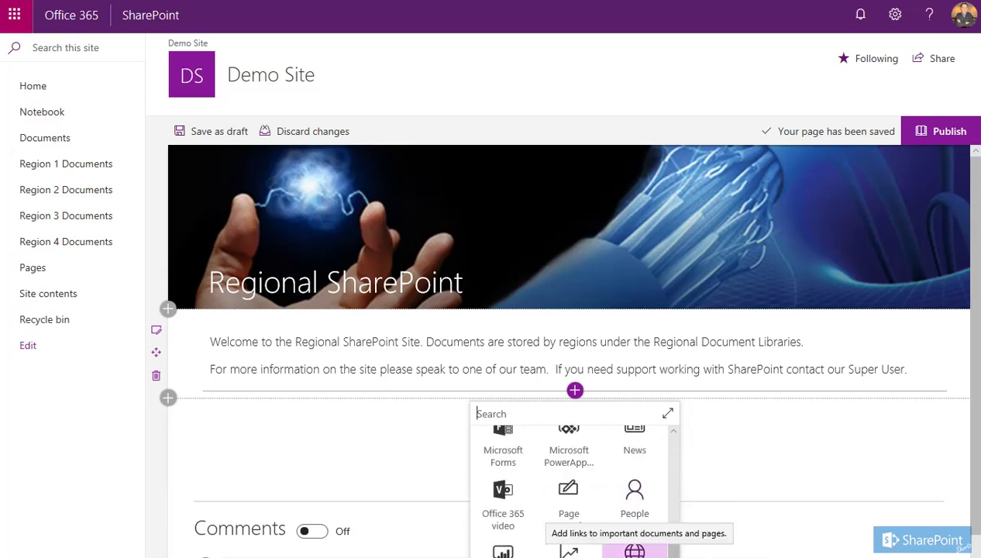
pyautogui.scroll(-1, 634, 542)
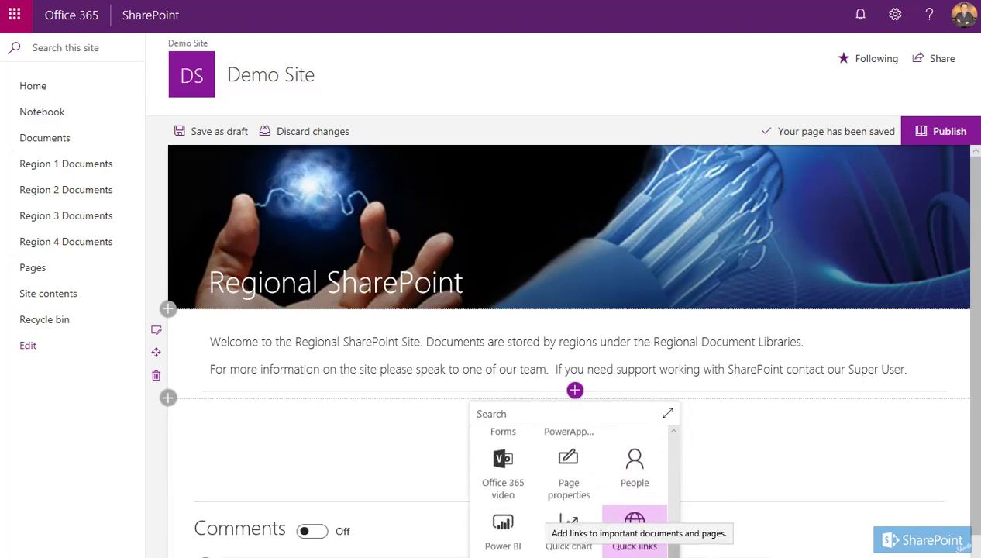
pyautogui.click(649, 548)
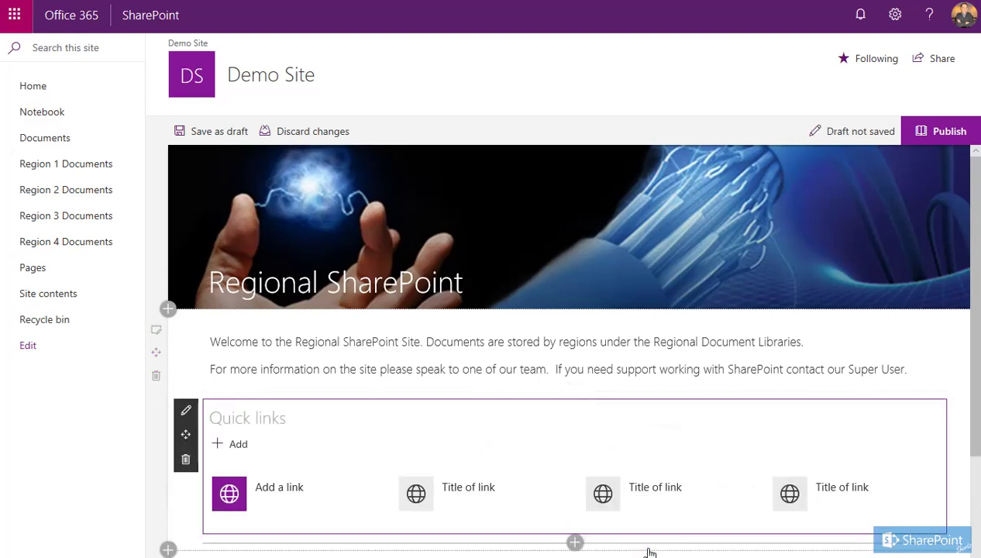
pyautogui.click(250, 424)
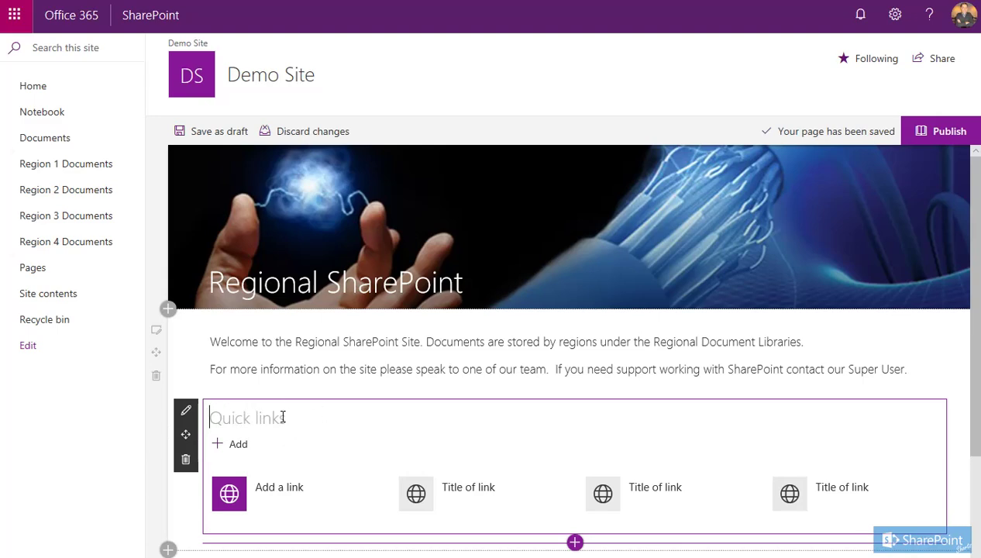
pyautogui.write('Regional Links')
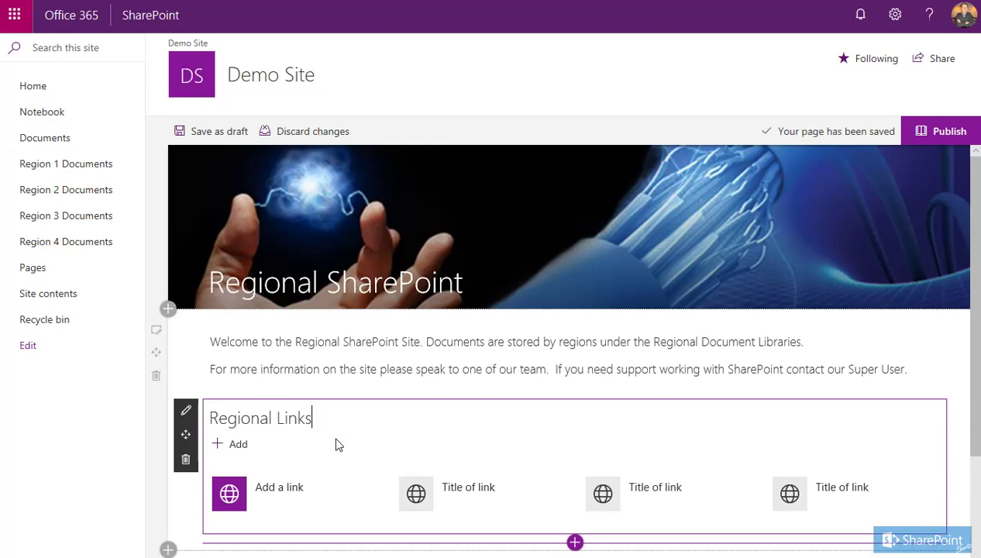
pyautogui.scroll(-1, 336, 445)
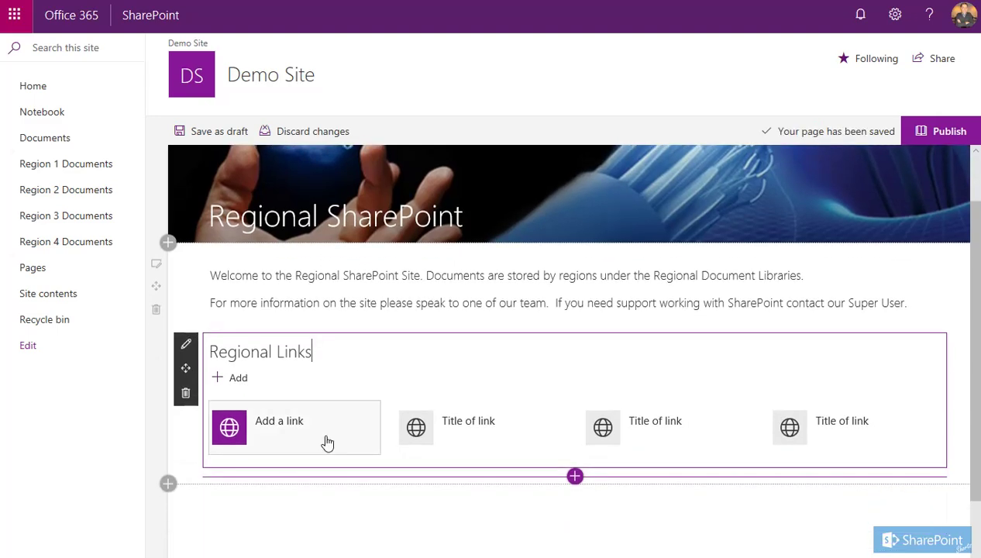
# Add a quick link pointing to the site's Region 1 Documents library
pyautogui.click(234, 379)
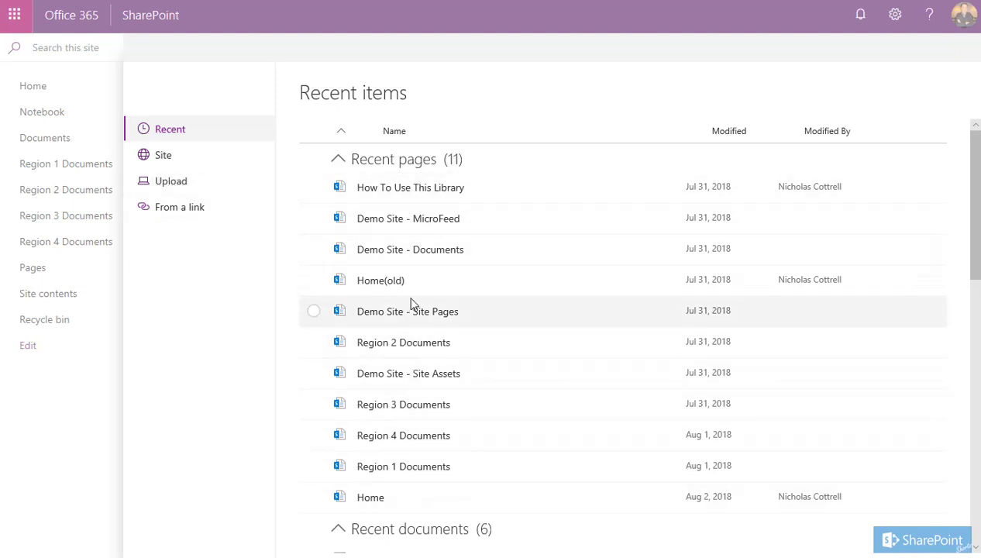
pyautogui.click(164, 157)
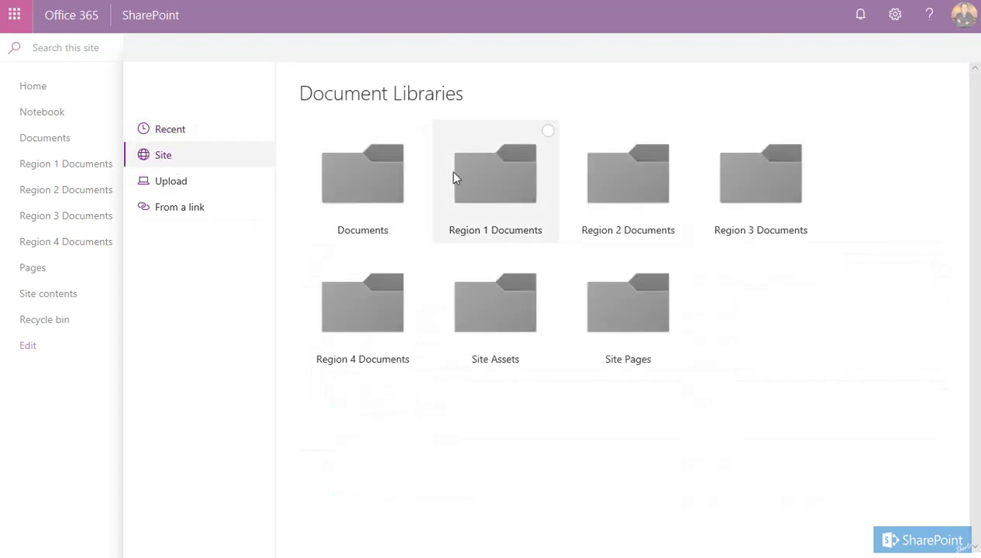
pyautogui.click(548, 133)
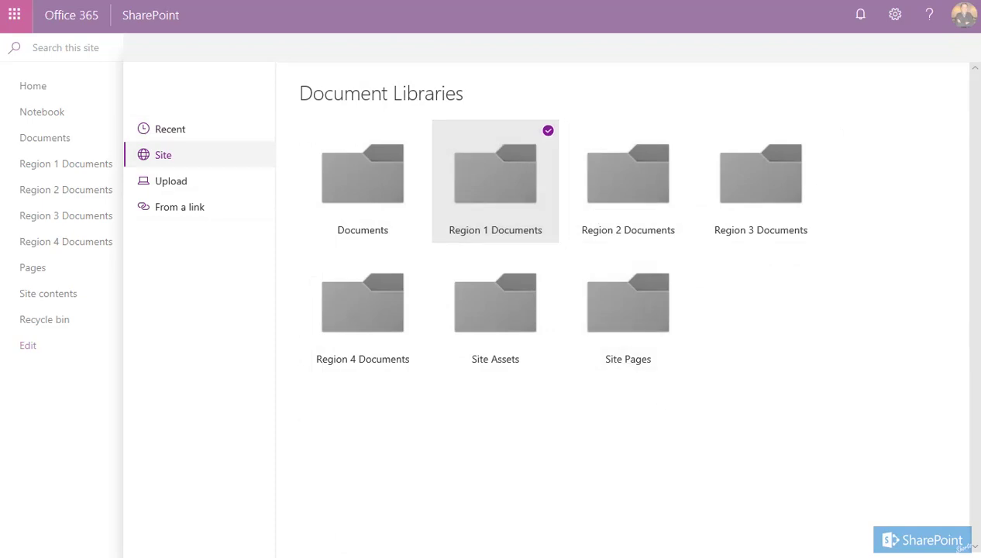
pyautogui.click(828, 551)
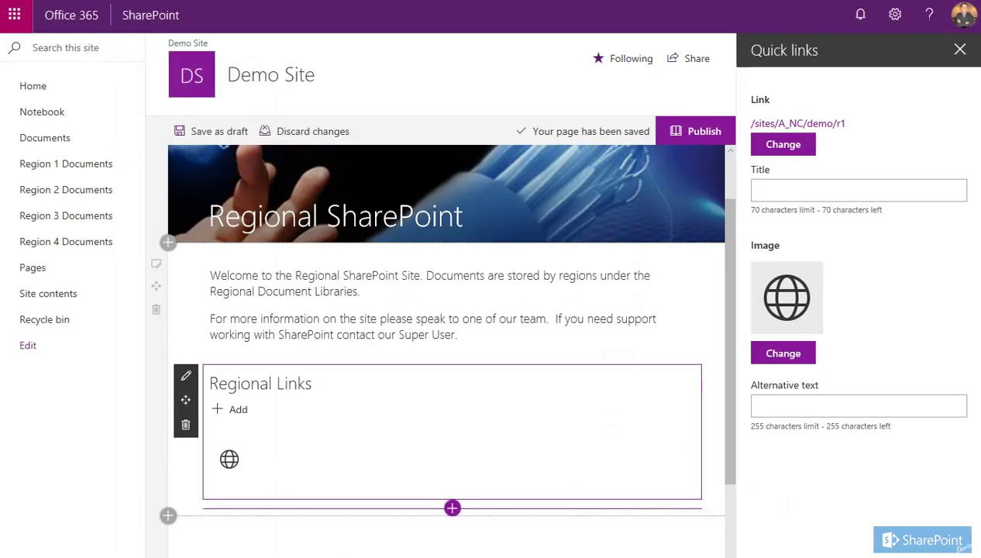
# Title the first Regional Links item 'Region 1'
pyautogui.click(865, 195)
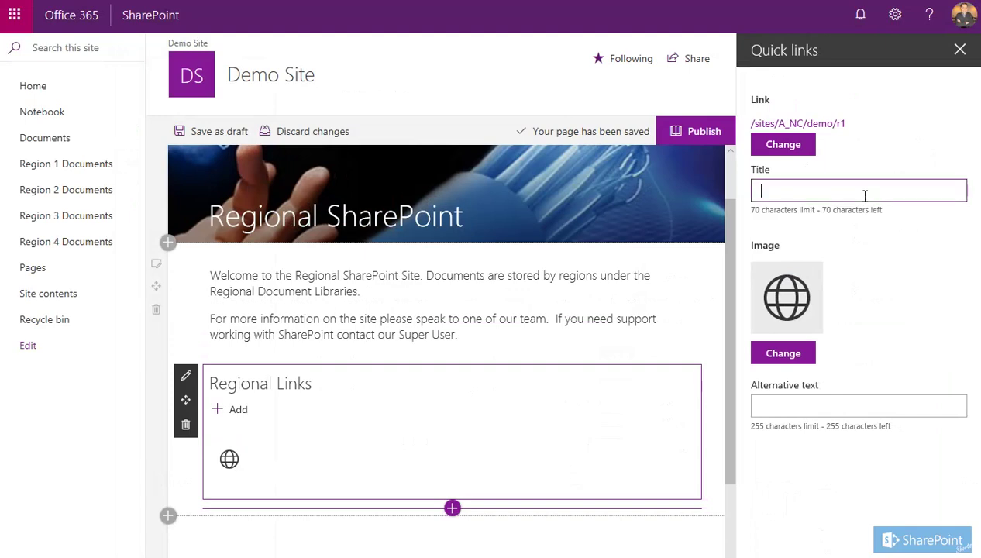
pyautogui.write('Region 1')
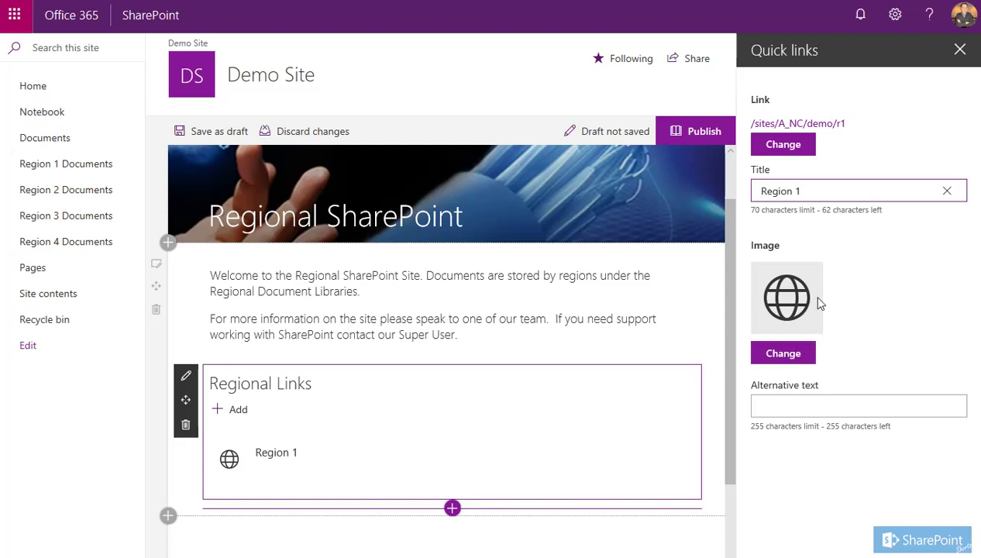
pyautogui.click(784, 354)
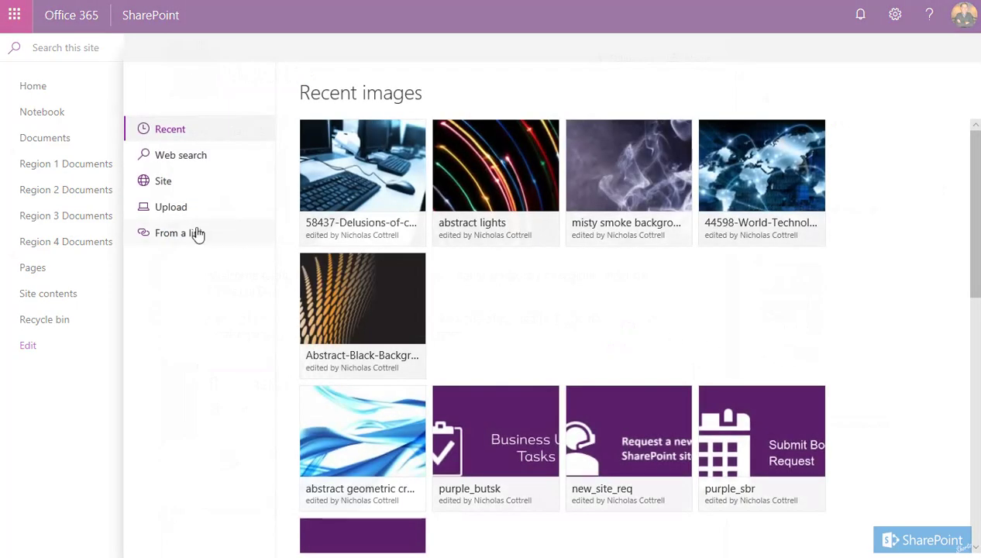
# Set the Region 1 link image to purple_tile.png from Site Assets > Site-Images
pyautogui.click(162, 187)
pyautogui.click(520, 313)
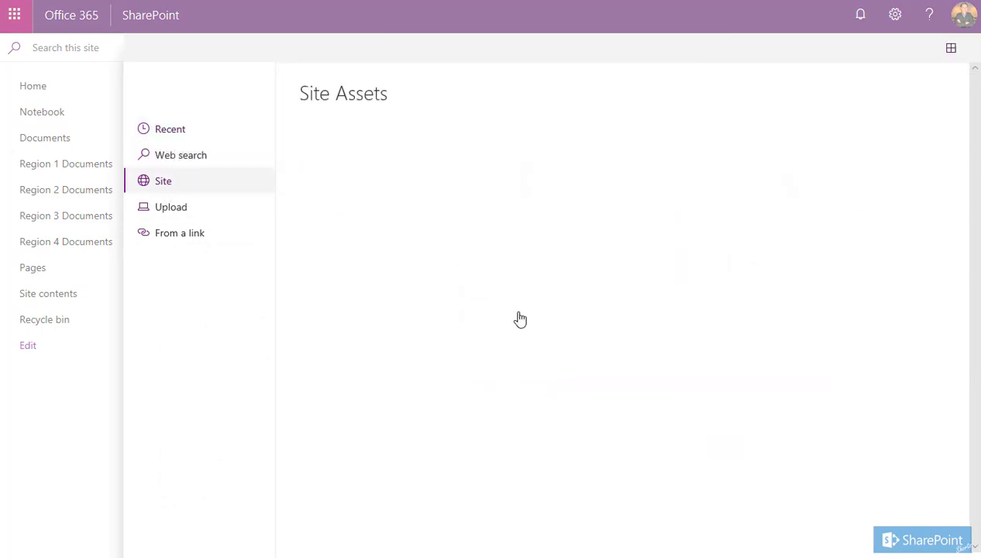
pyautogui.click(377, 193)
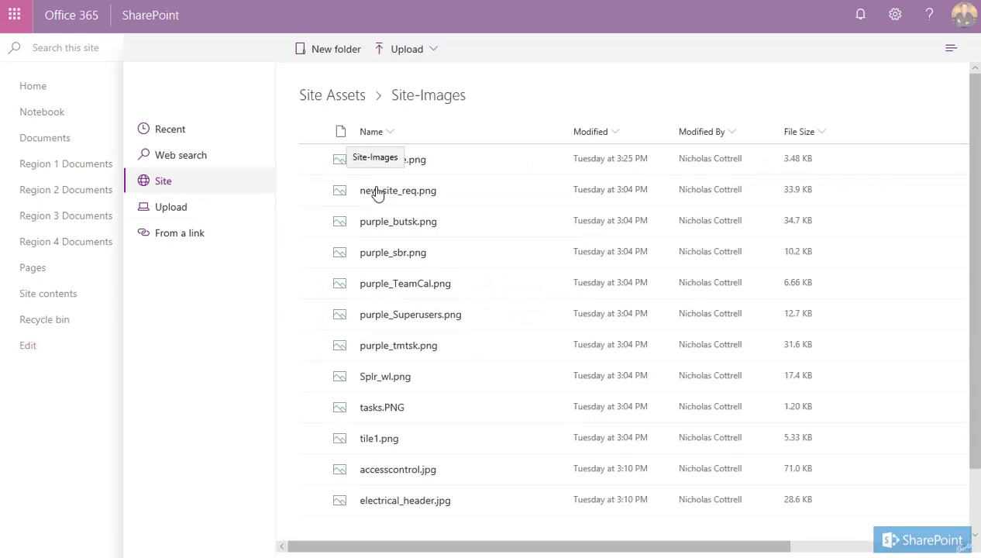
pyautogui.click(314, 160)
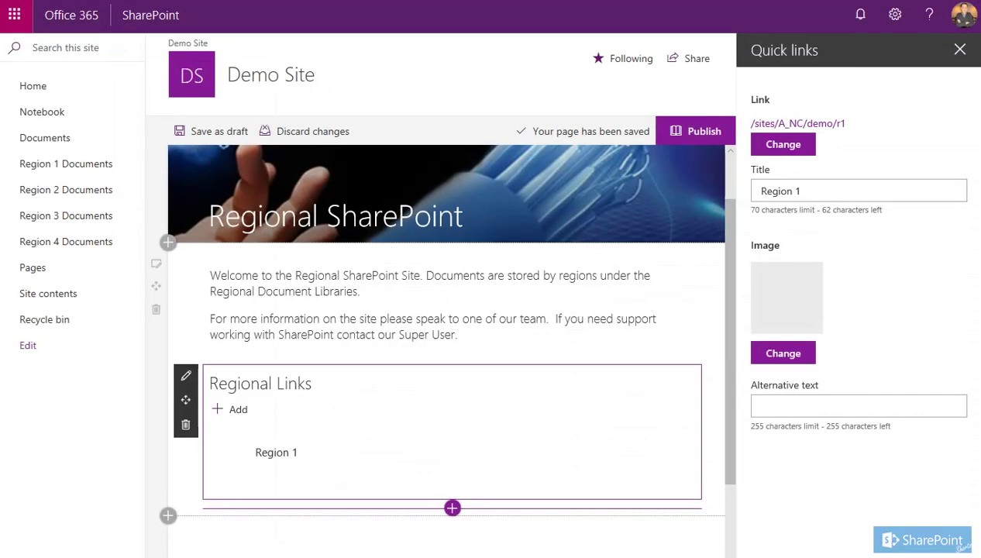
# Add purple-tiled links for Team Documents, Region 4, Region 3 and Region 2
pyautogui.moveTo(281, 465)
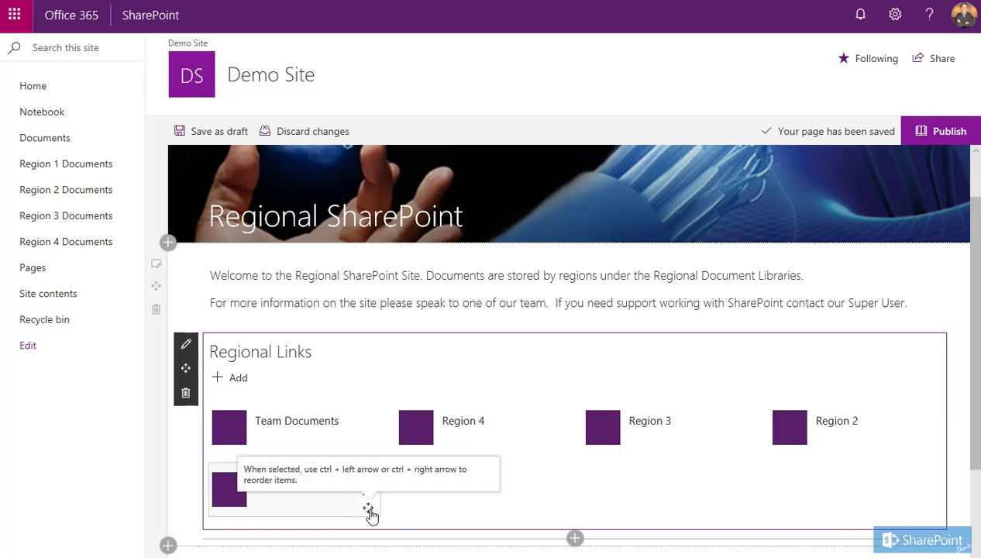
# Drag Region 1, Region 2, Region 4 and Region 3 so the links follow Team Documents in order 1–4
pyautogui.moveTo(372, 515); pyautogui.dragTo(371, 513)
pyautogui.moveTo(371, 513); pyautogui.dragTo(386, 439)
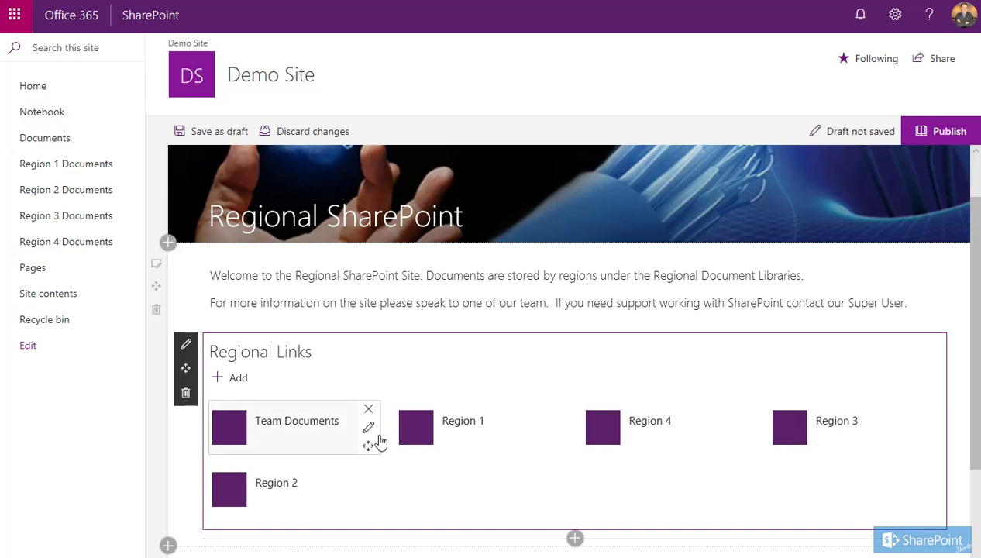
pyautogui.moveTo(219, 499)
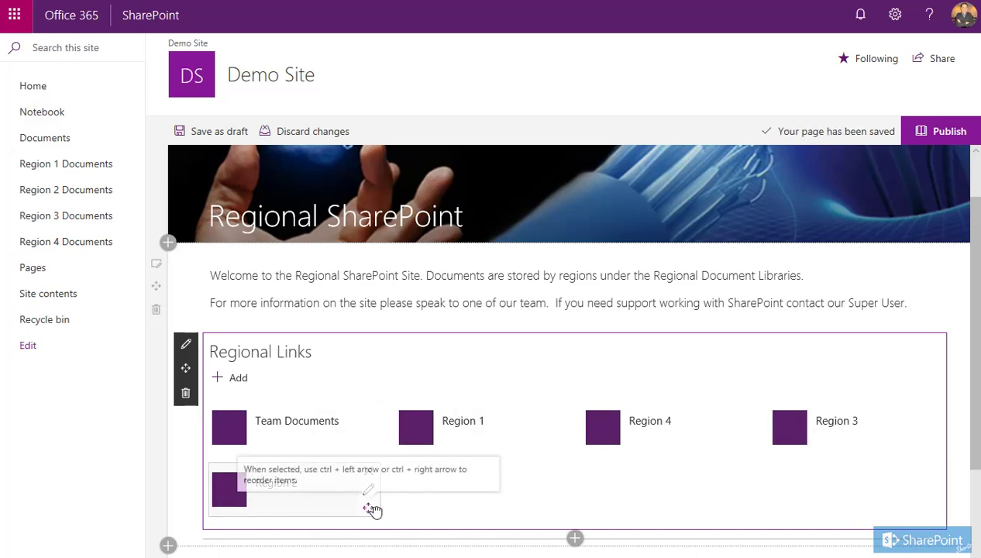
pyautogui.moveTo(372, 508); pyautogui.dragTo(549, 447)
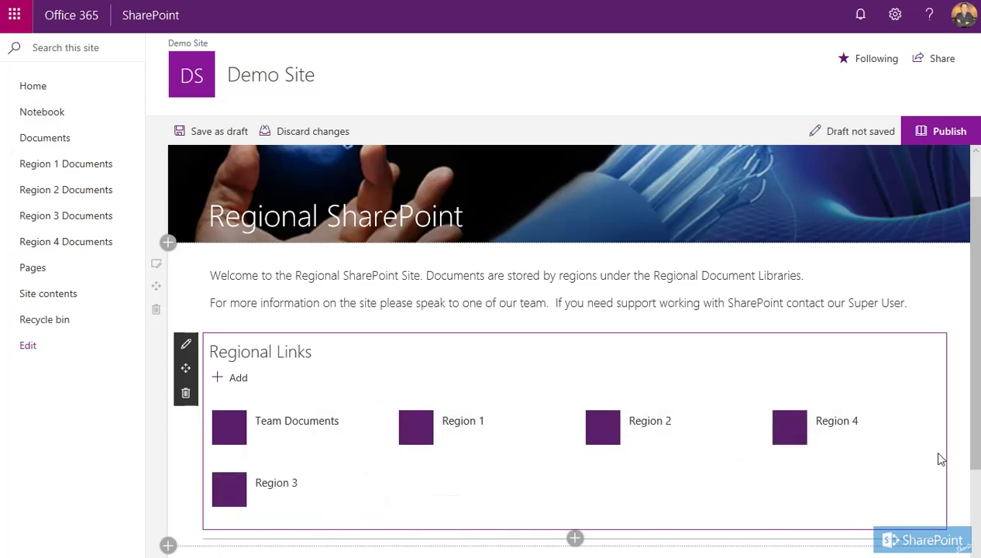
pyautogui.moveTo(928, 446); pyautogui.dragTo(747, 431)
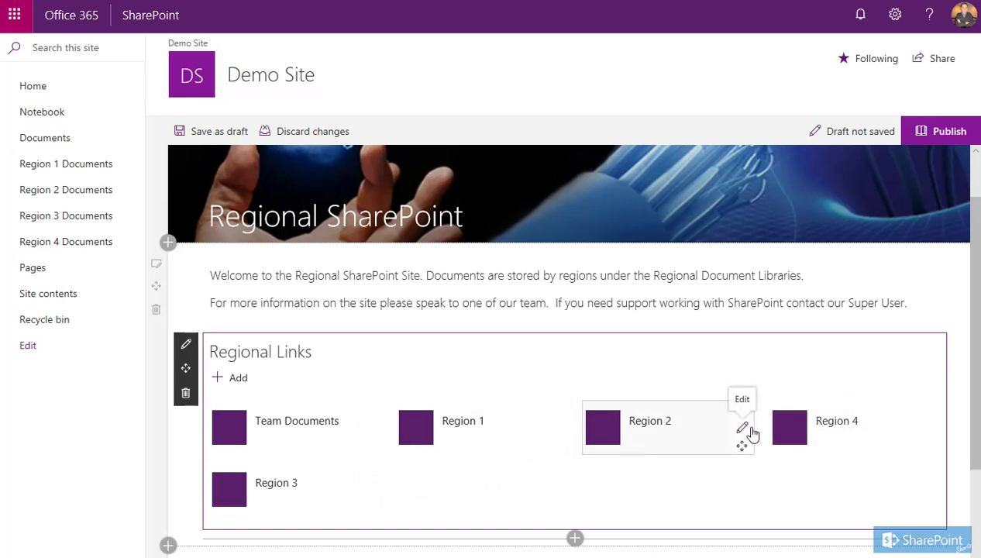
pyautogui.moveTo(245, 502)
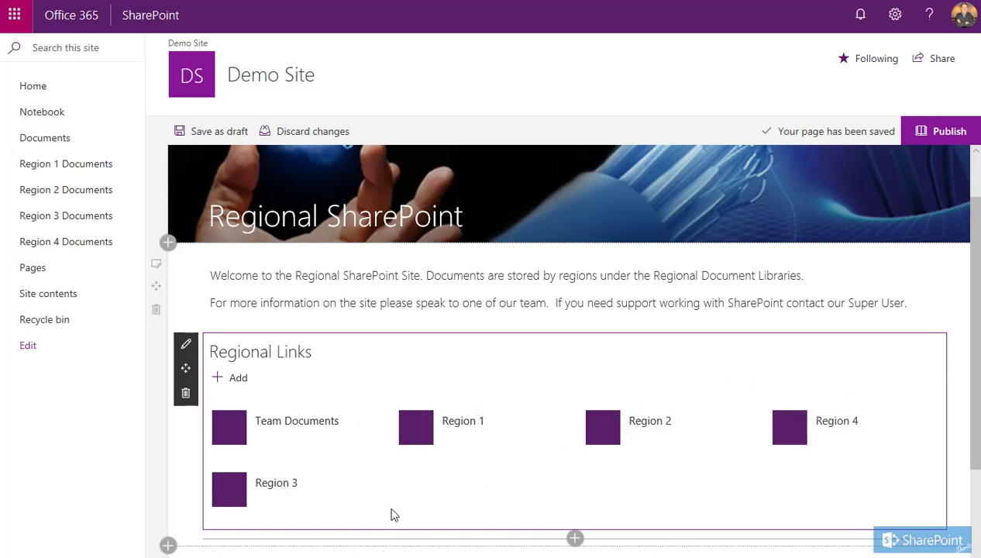
pyautogui.moveTo(370, 508); pyautogui.dragTo(760, 437)
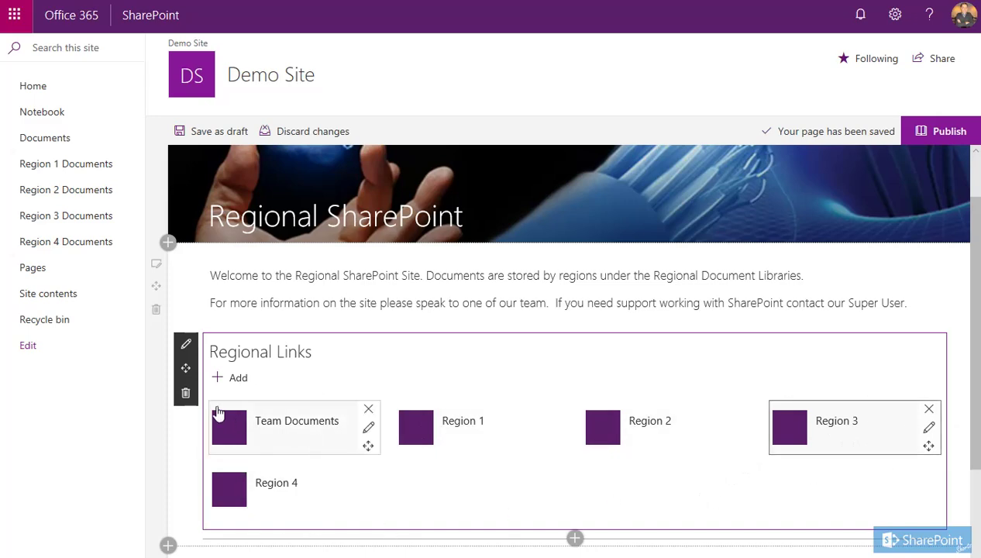
# Switch the Quick links section to the Filmstrip layout and close its settings pane
pyautogui.click(186, 344)
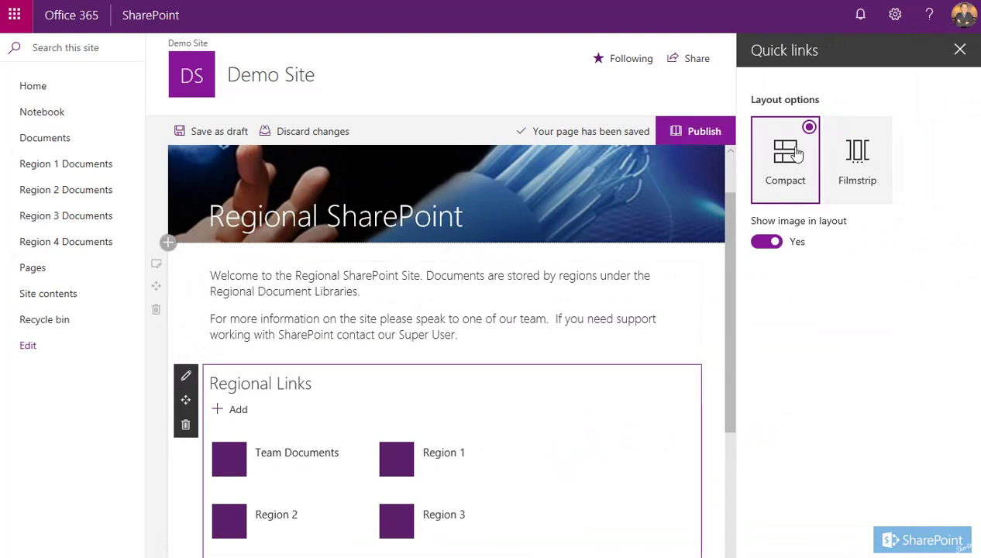
pyautogui.click(883, 133)
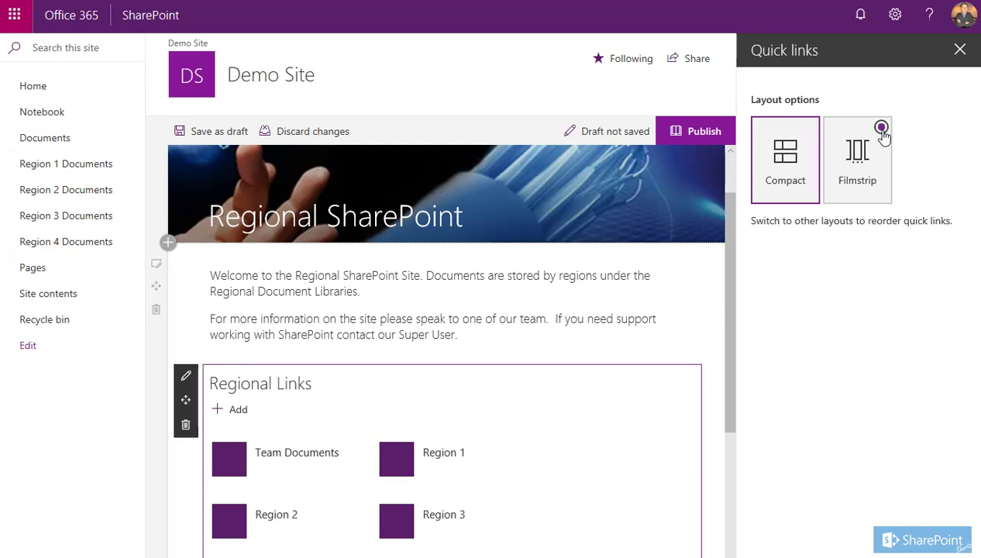
pyautogui.click(961, 51)
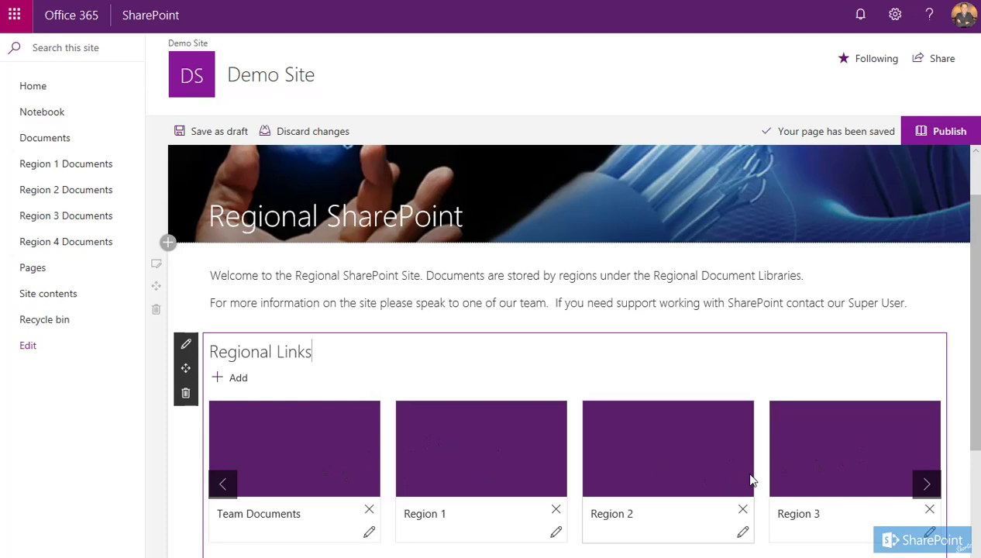
# Slide the filmstrip forward to Region 4 and back to Team Documents to check the tiles
pyautogui.scroll(-1, 753, 499)
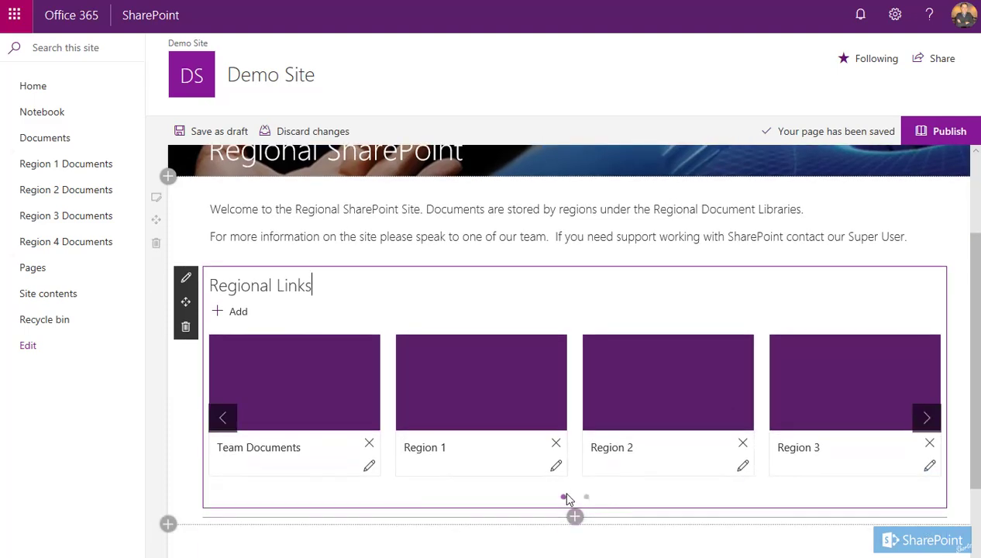
pyautogui.click(929, 425)
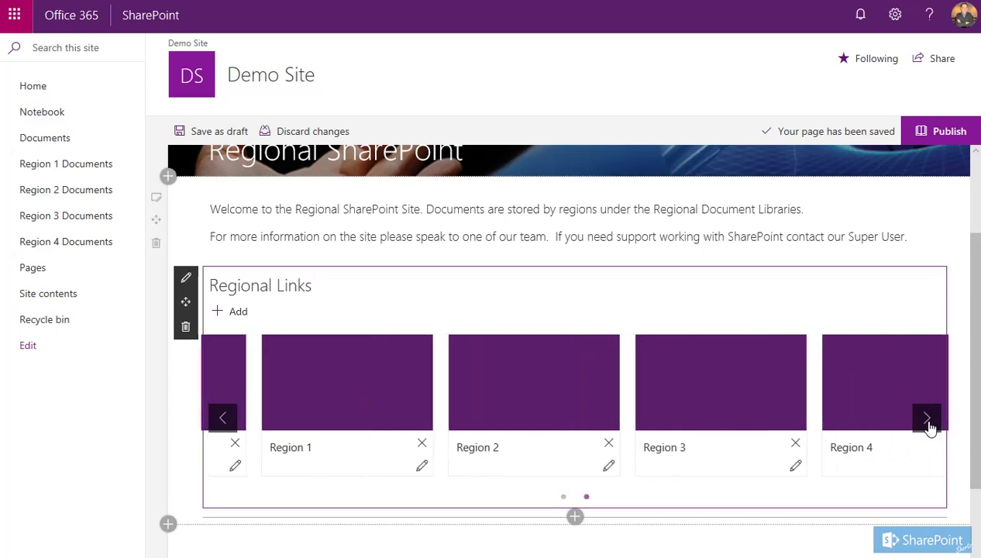
pyautogui.click(227, 420)
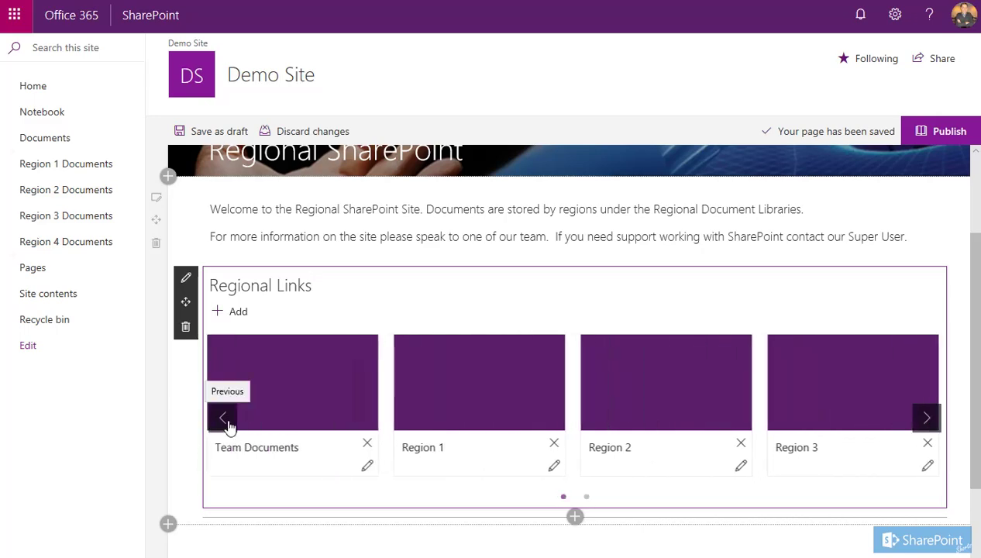
pyautogui.scroll(1, 259, 523)
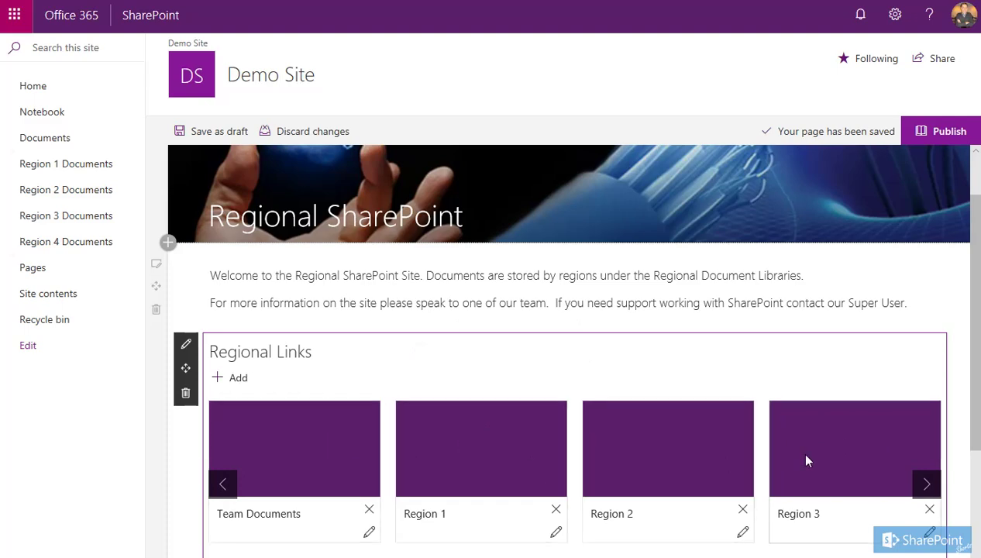
# Insert a People web part below the Regional Links section
pyautogui.scroll(-3, 342, 377)
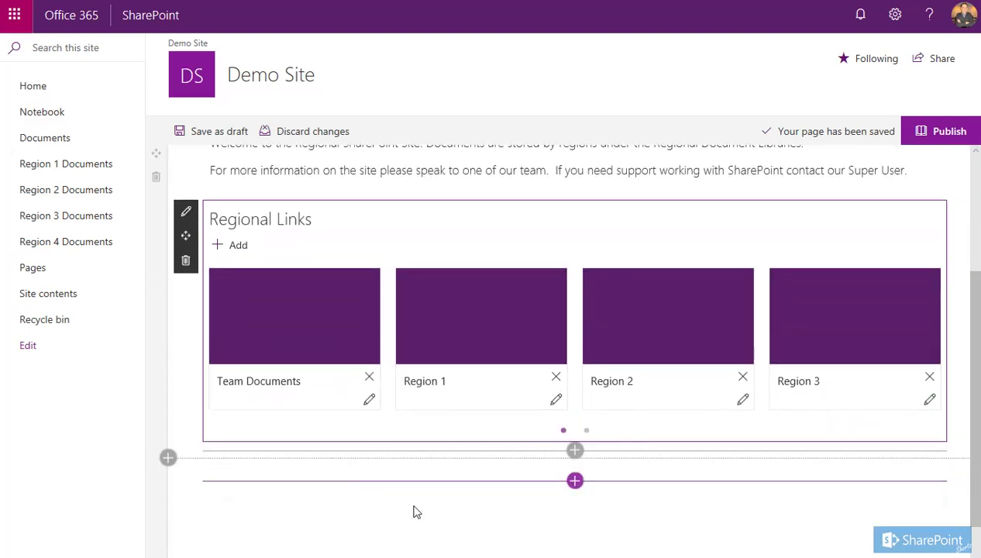
pyautogui.scroll(-2, 434, 516)
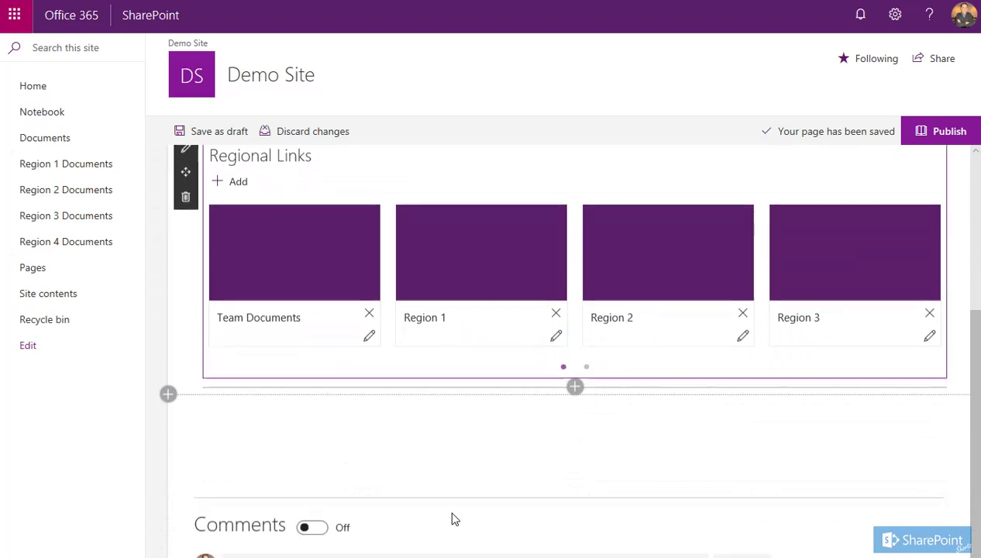
pyautogui.click(575, 384)
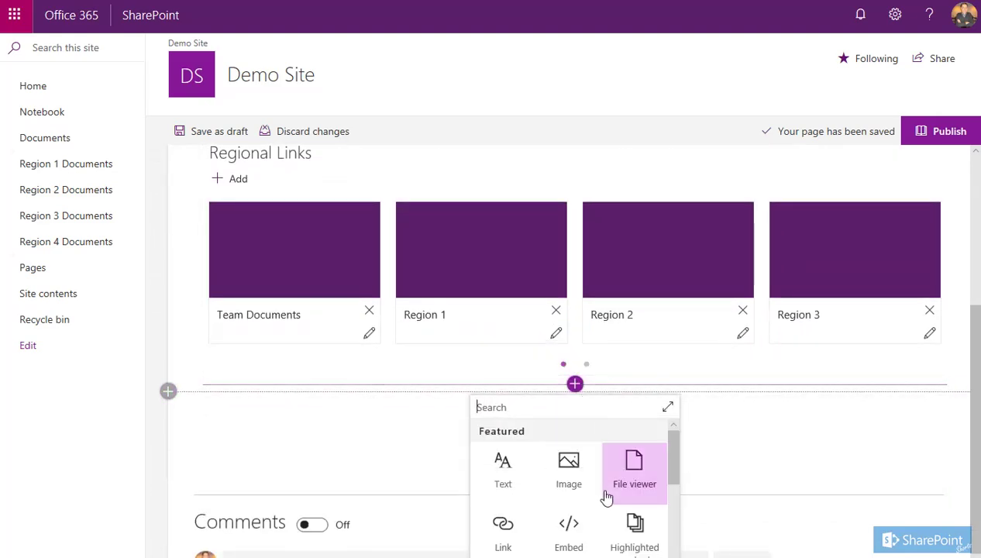
pyautogui.scroll(-5, 607, 497)
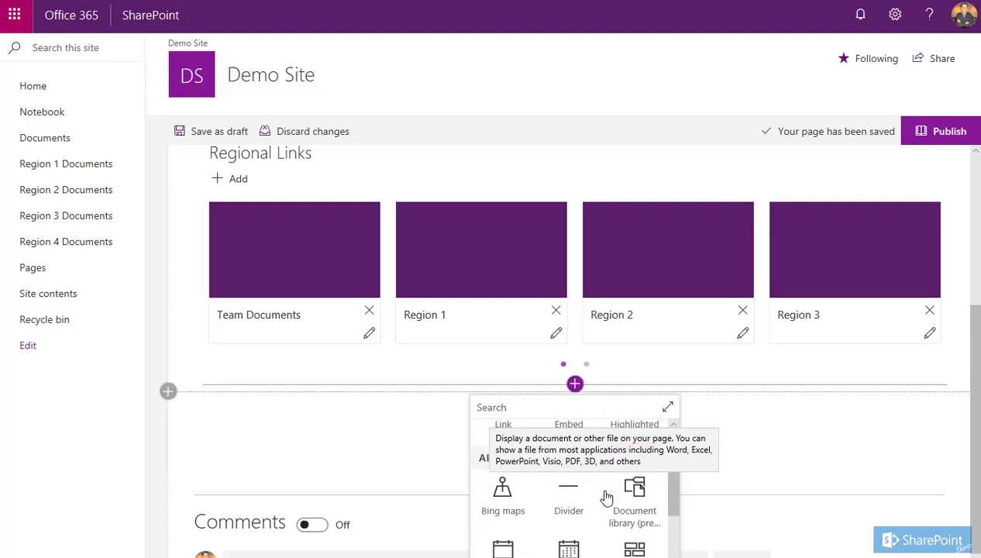
pyautogui.scroll(-3, 606, 496)
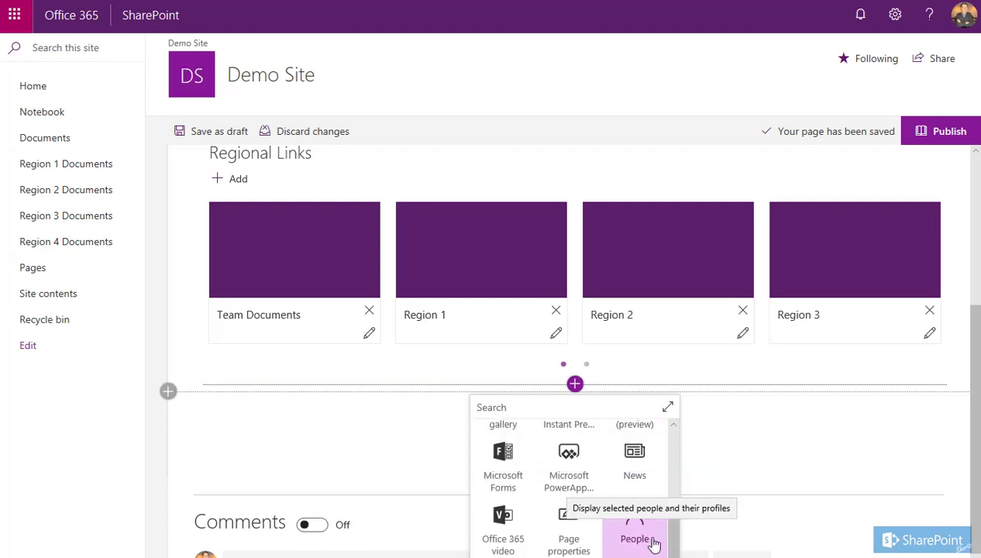
pyautogui.click(636, 535)
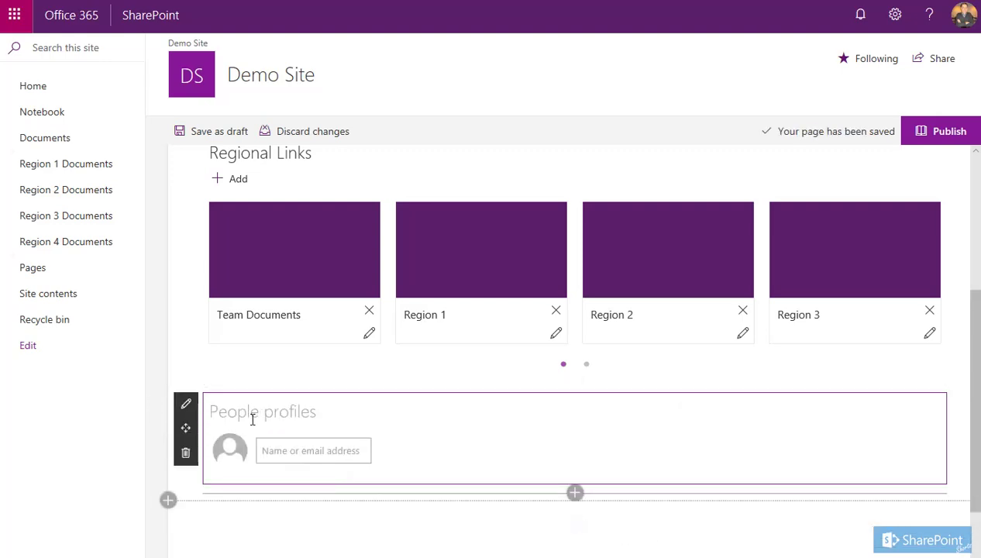
# Title the People section 'Meet the team' and add a colleague by entering their name
pyautogui.write('Meet the ')
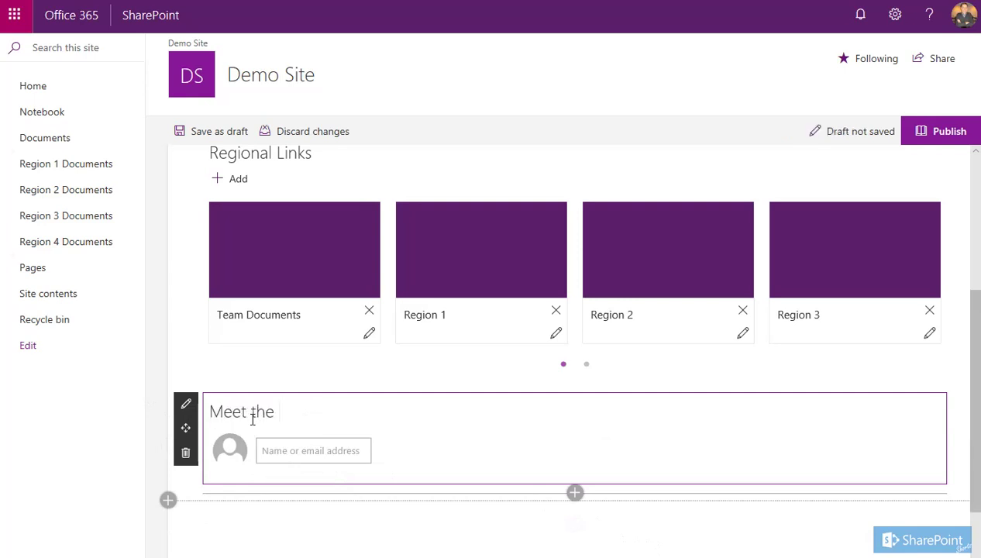
pyautogui.write('team')
pyautogui.click(310, 451)
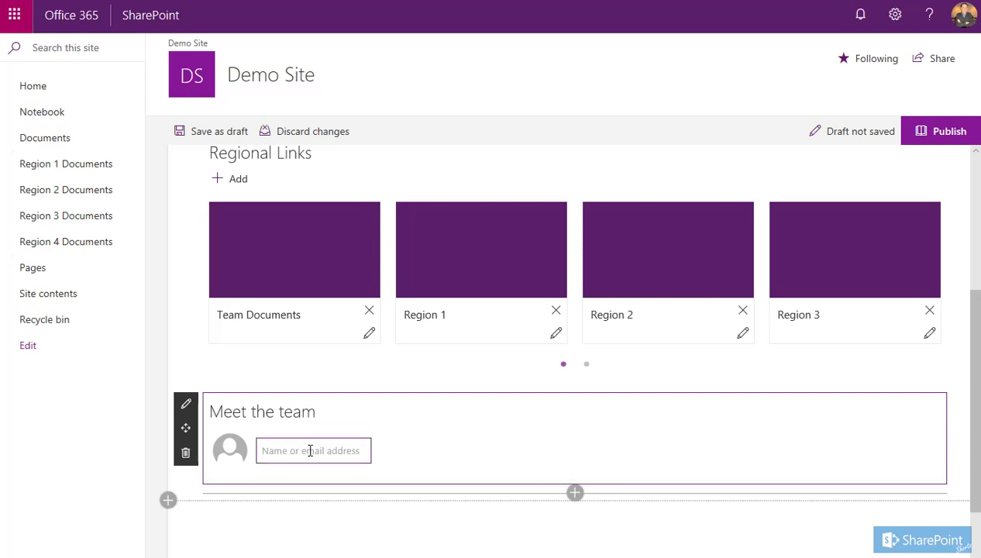
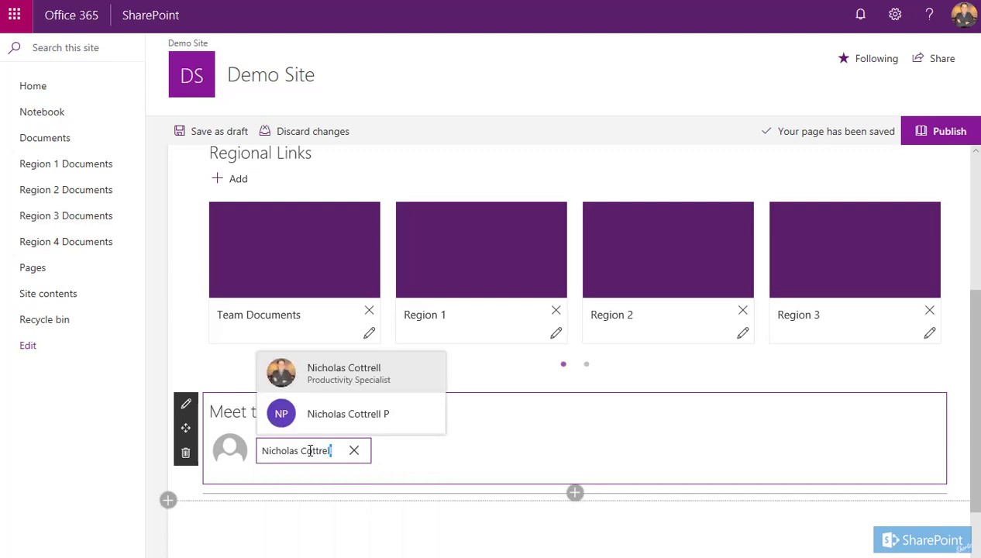
pyautogui.click(377, 385)
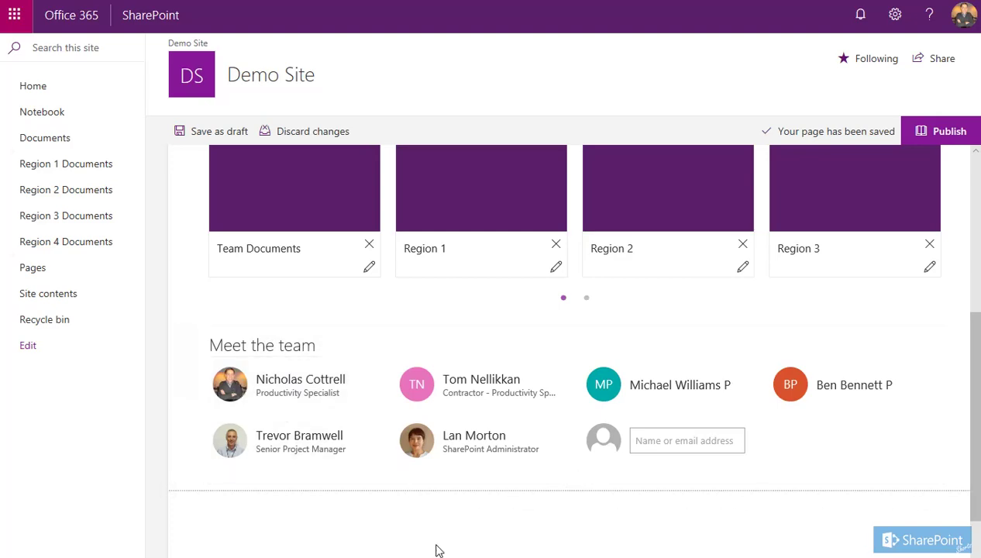
# Review the page and save it as a draft
pyautogui.scroll(5, 436, 550)
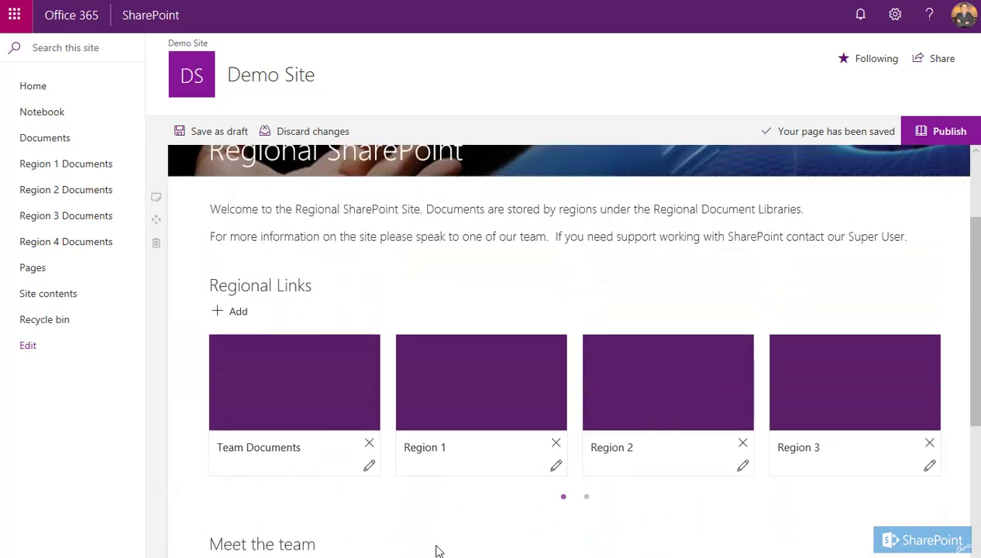
pyautogui.scroll(1, 436, 550)
pyautogui.scroll(-4, 436, 550)
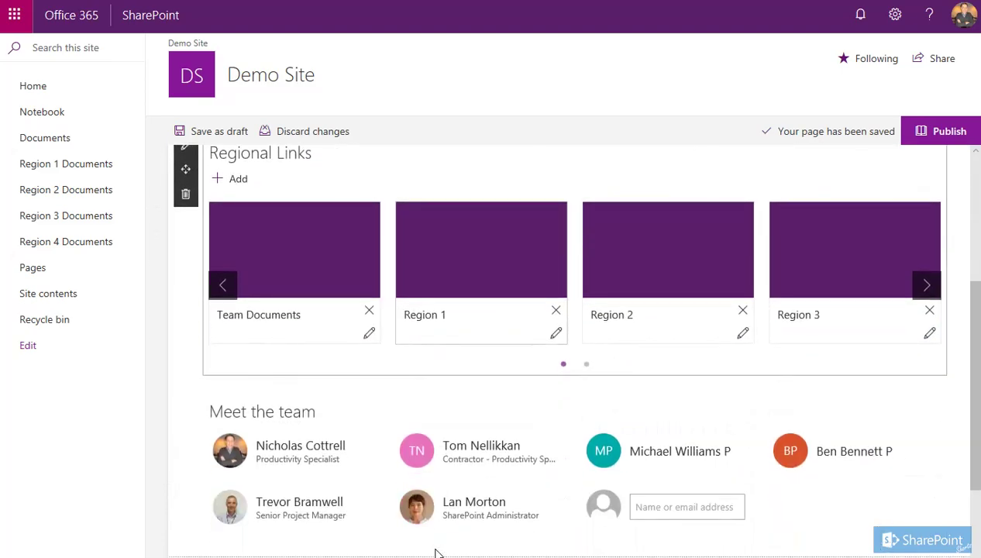
pyautogui.scroll(4, 436, 552)
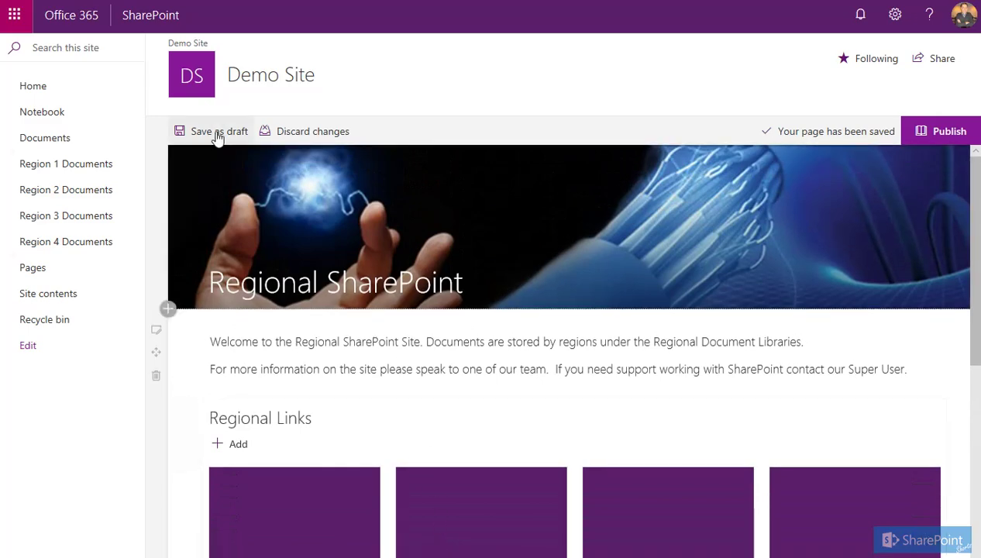
pyautogui.click(217, 136)
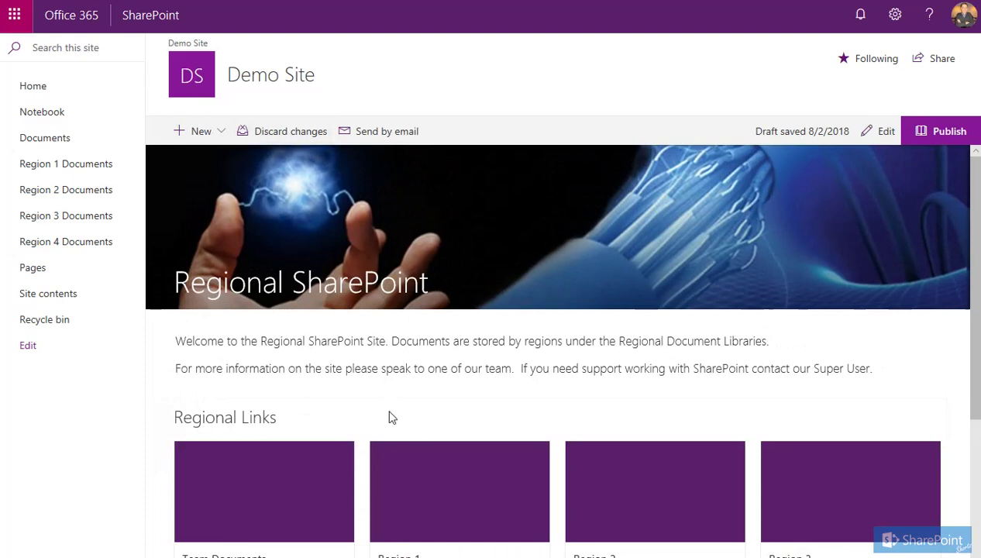
# Publish the Demo Site Home page so it goes live
pyautogui.scroll(-3, 390, 417)
pyautogui.scroll(3, 392, 424)
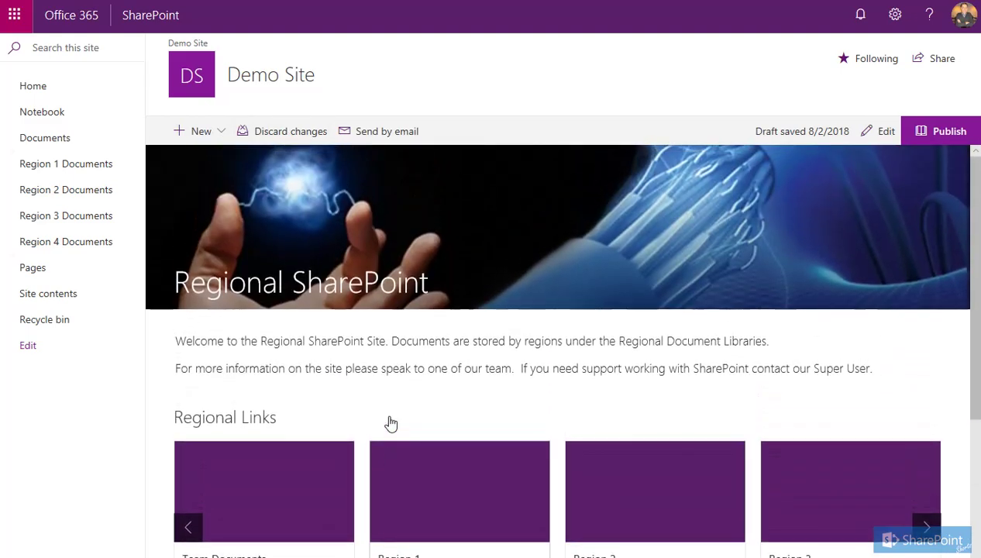
pyautogui.click(945, 140)
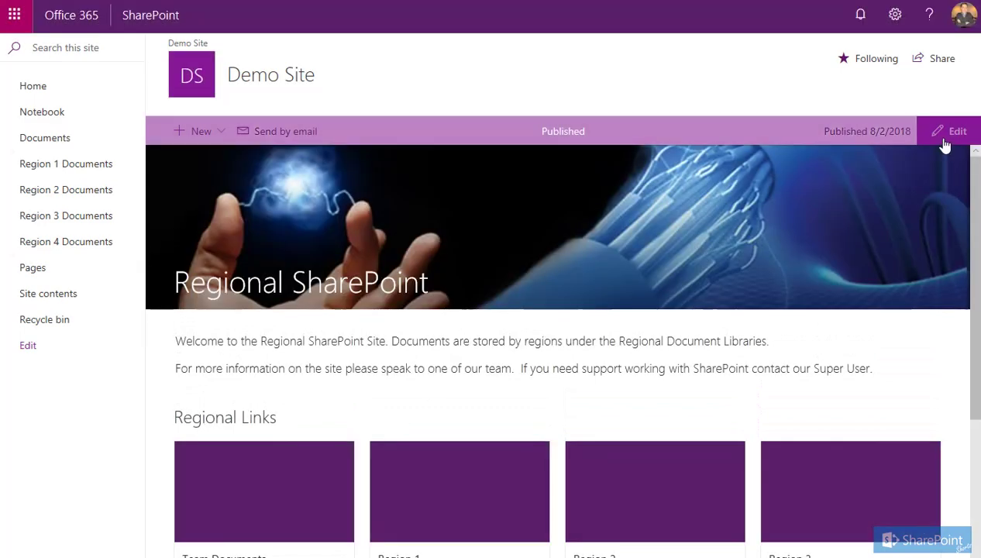